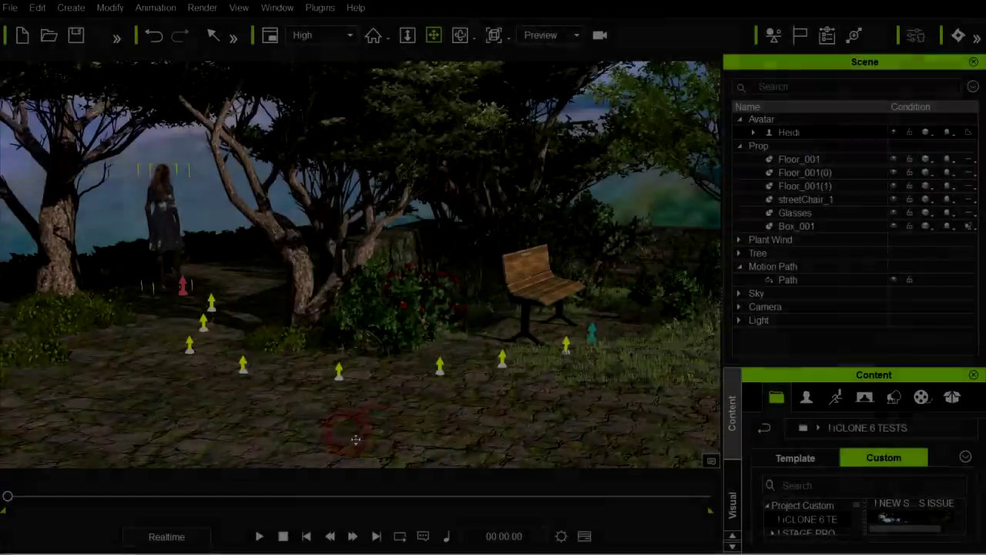
Step: Play back the finished park scene to watch the avatar walk the path and sit on the bench
click(259, 536)
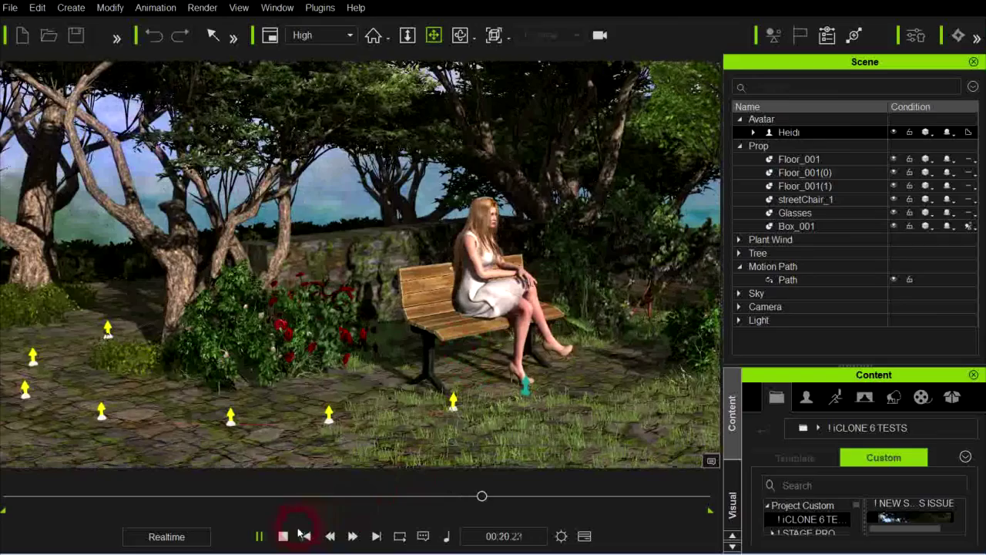
click(283, 535)
right_drag(330, 418, 411, 378)
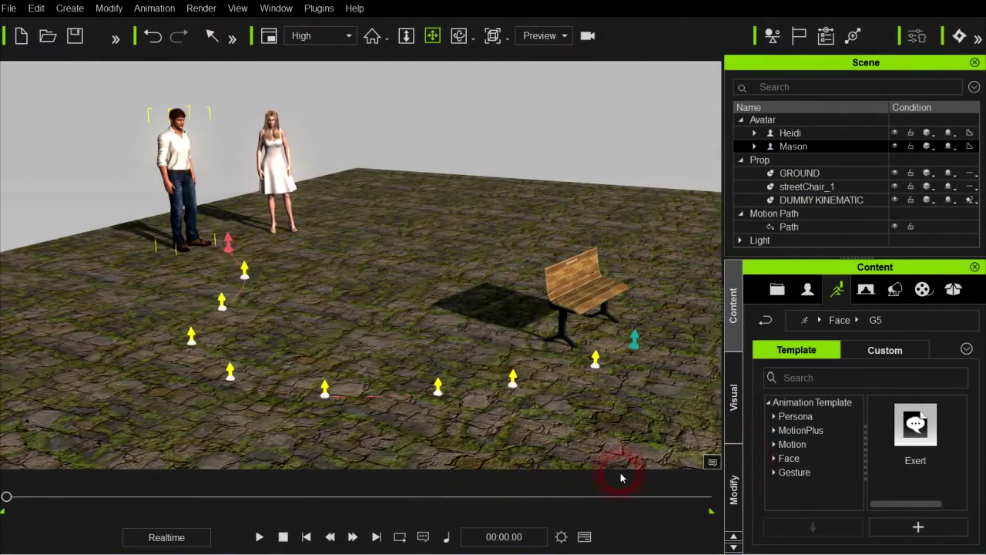
Step: Apply the Walk_Forward move to the Mason avatar toward the start of the motion path and preview the walk
middle_drag(460, 336, 439, 309)
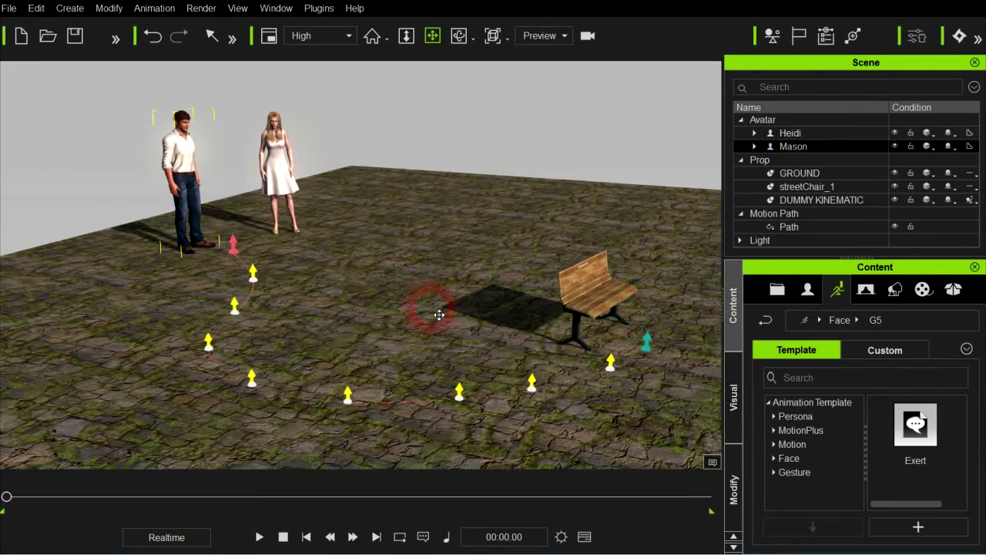
right_click(191, 159)
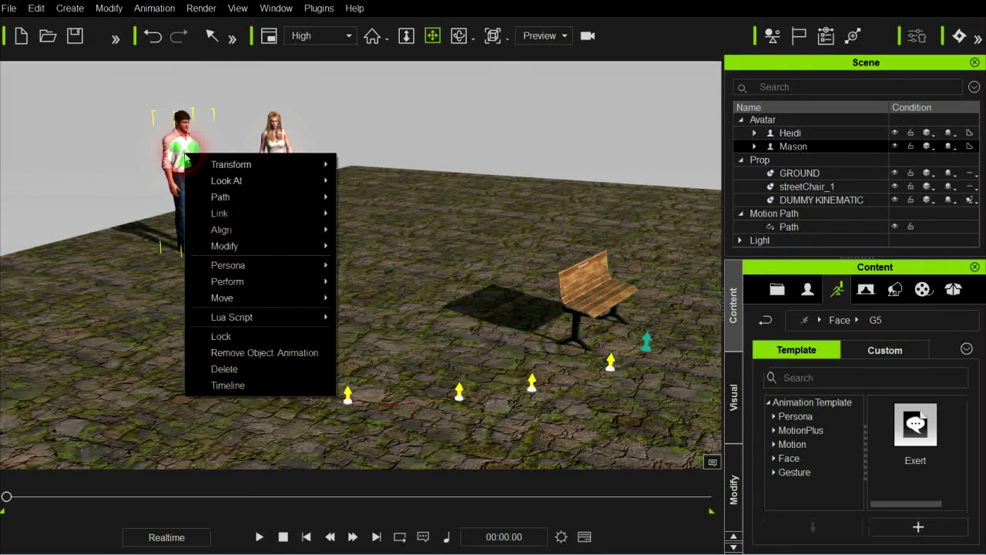
mouse_move(242, 301)
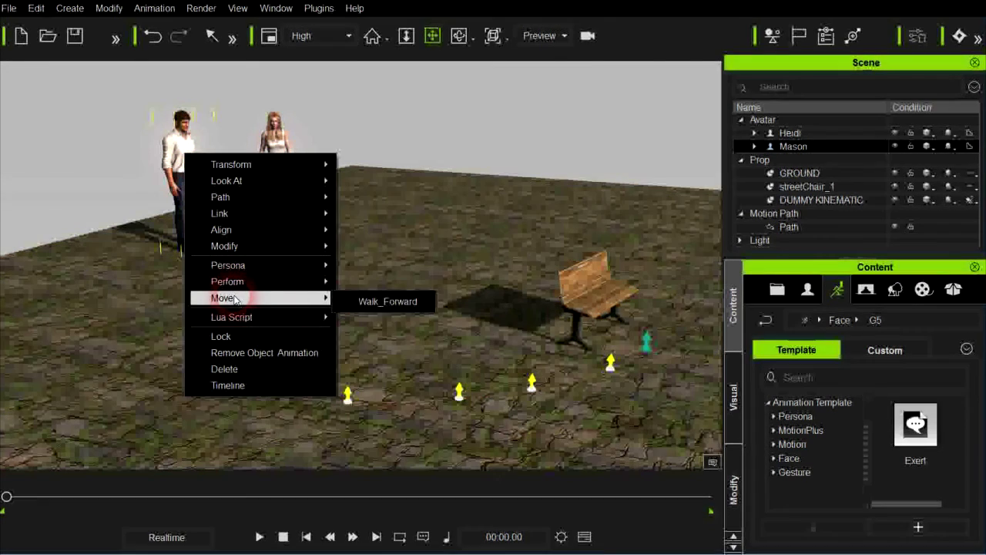
click(359, 301)
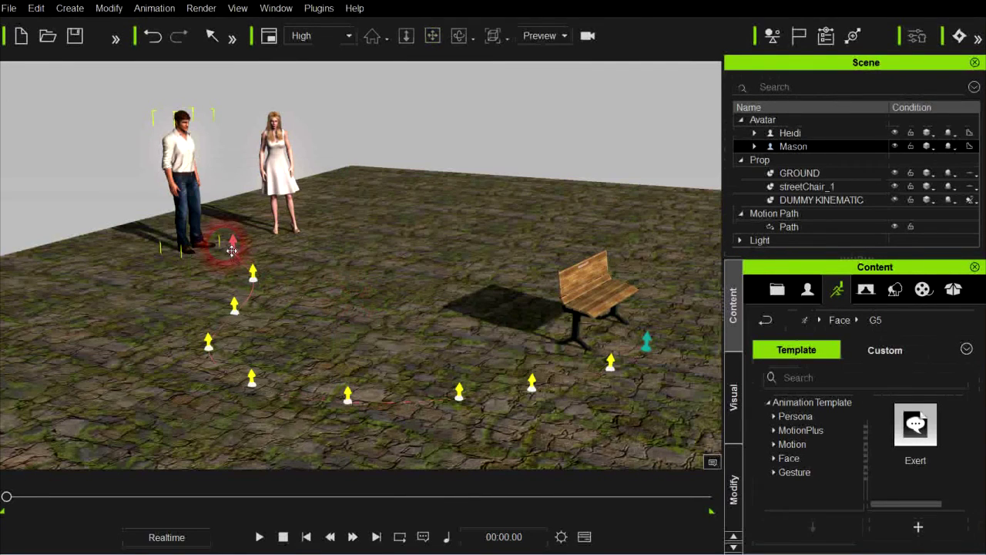
key(space)
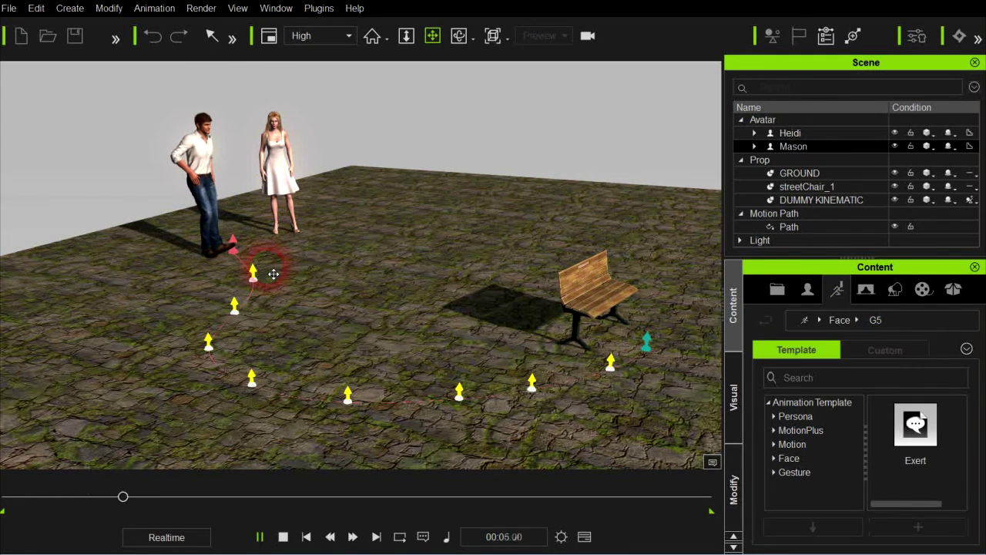
key(space)
Step: Remove the Mason avatar's object animation and delete the avatar from the scene
right_click(204, 204)
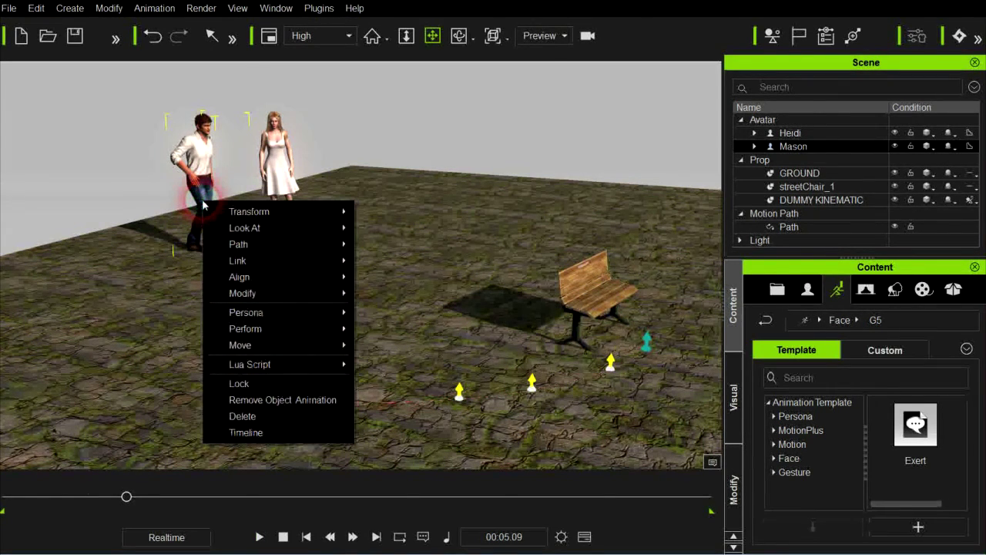
click(266, 400)
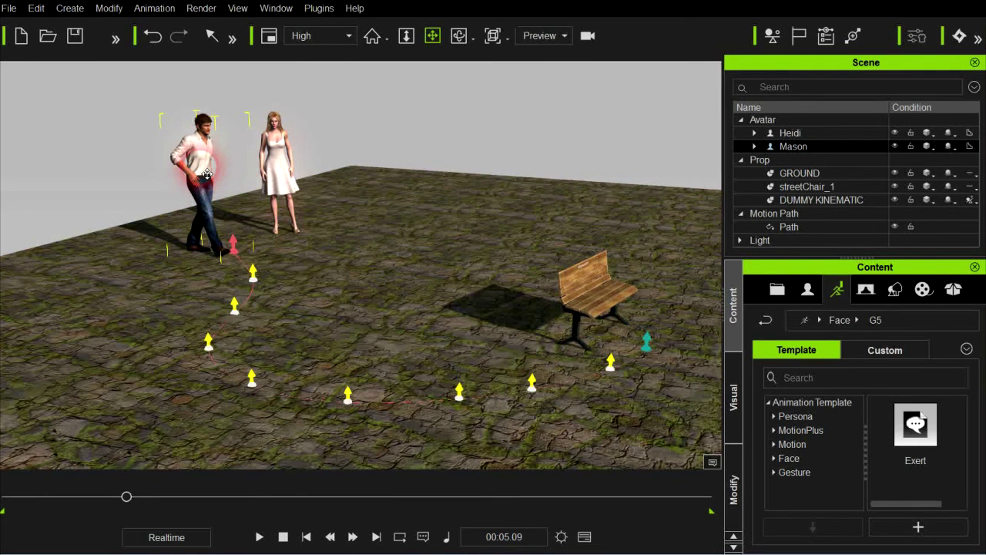
key(Delete)
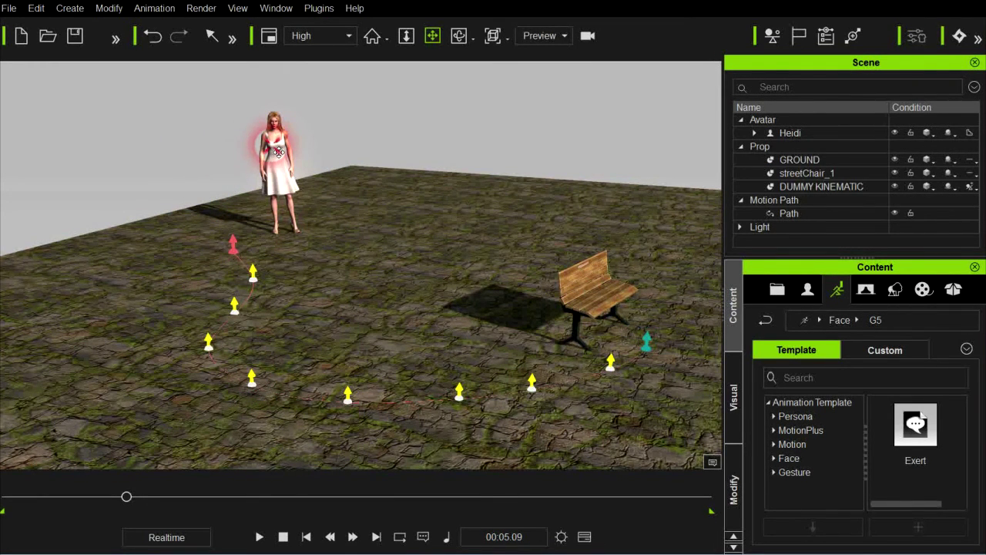
click(278, 152)
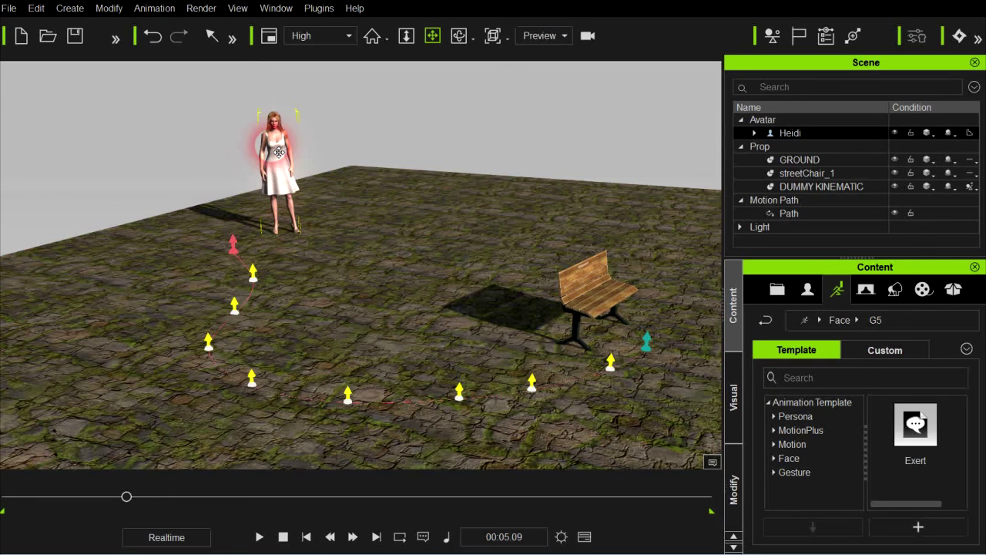
right_click(272, 151)
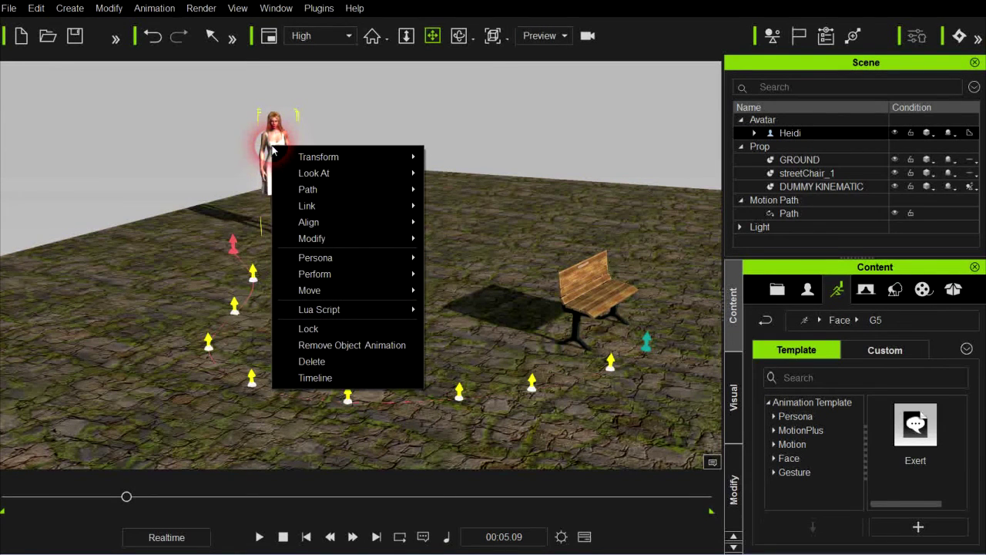
mouse_move(335, 156)
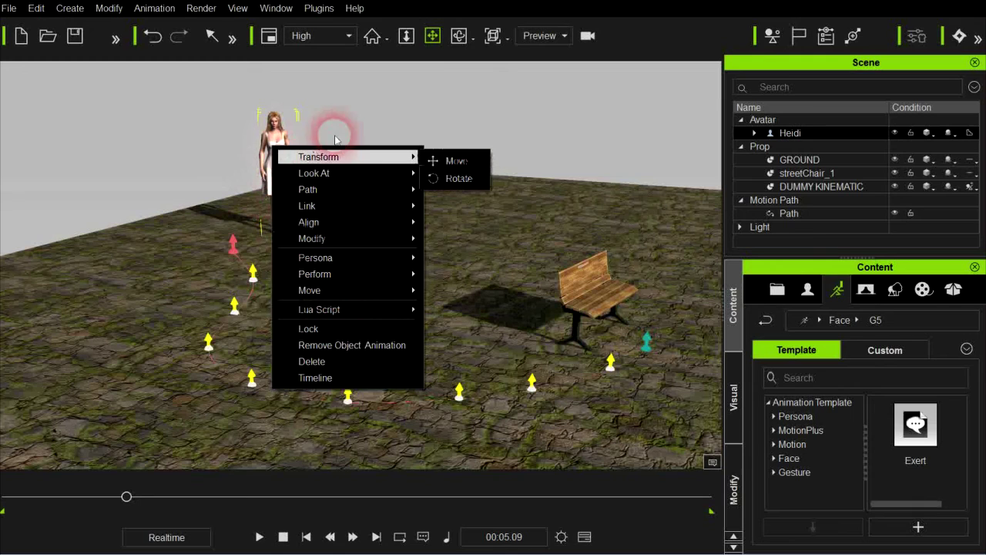
click(461, 185)
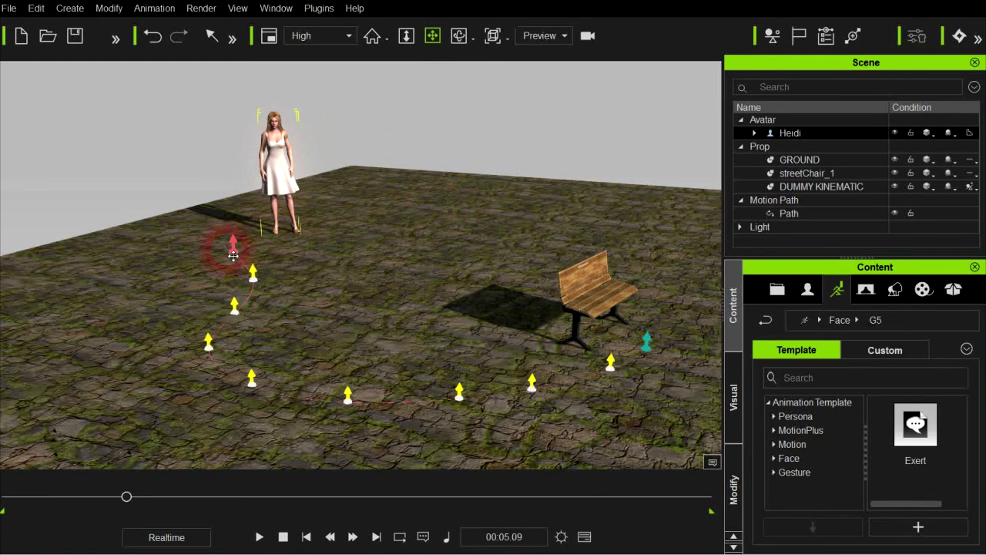
click(69, 8)
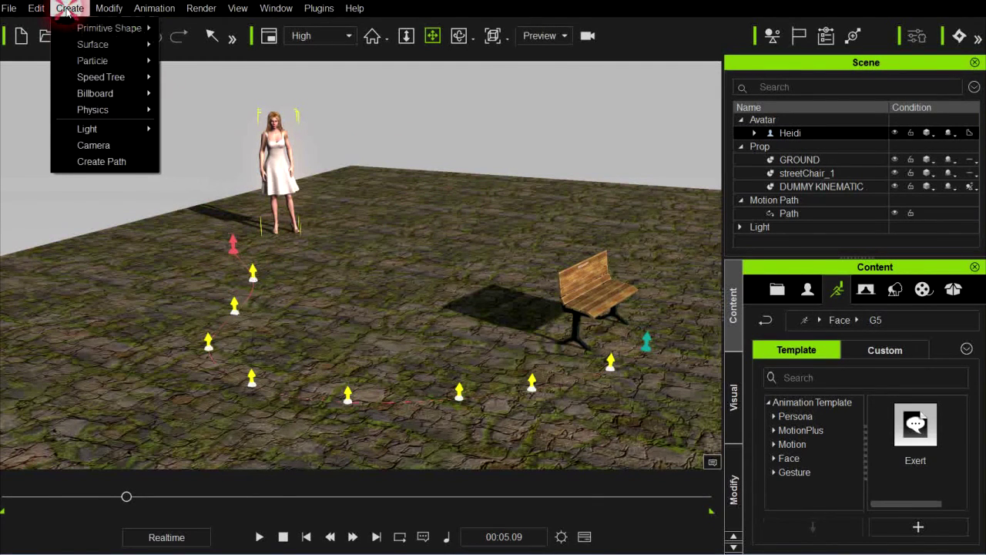
click(99, 161)
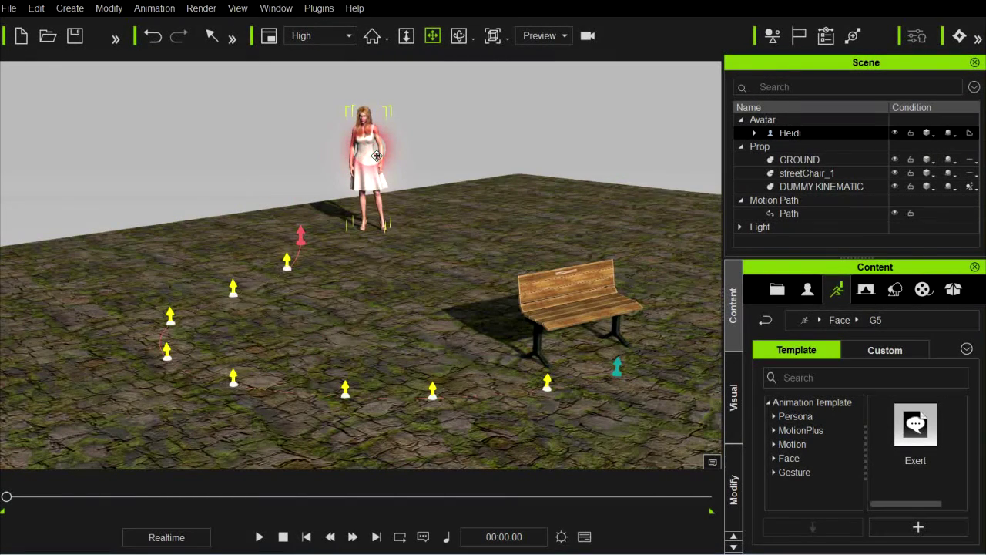
Step: Move the Heidi avatar close to the start of the motion path and apply the Walk_Forward move along the path
drag(376, 156, 306, 197)
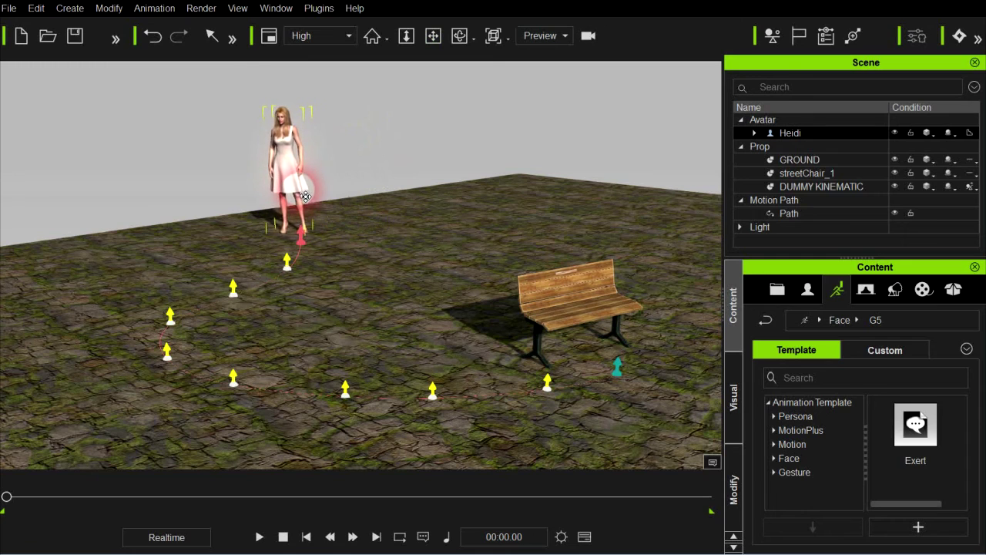
right_click(289, 160)
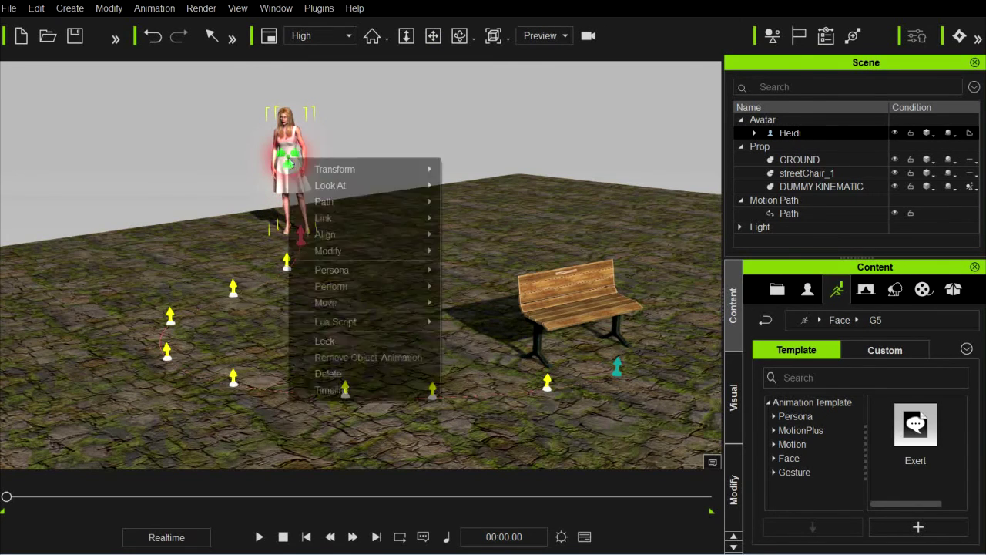
mouse_move(322, 302)
click(469, 306)
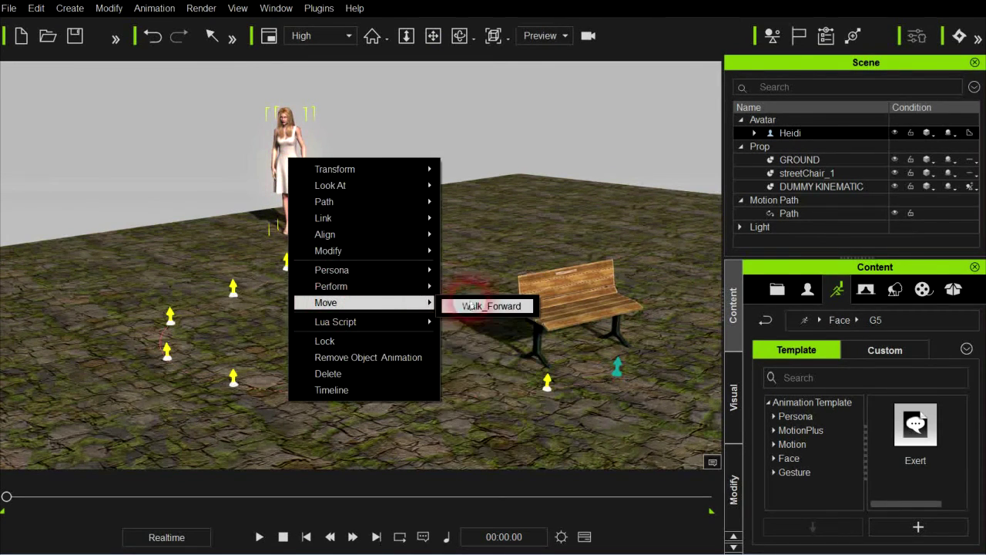
click(480, 306)
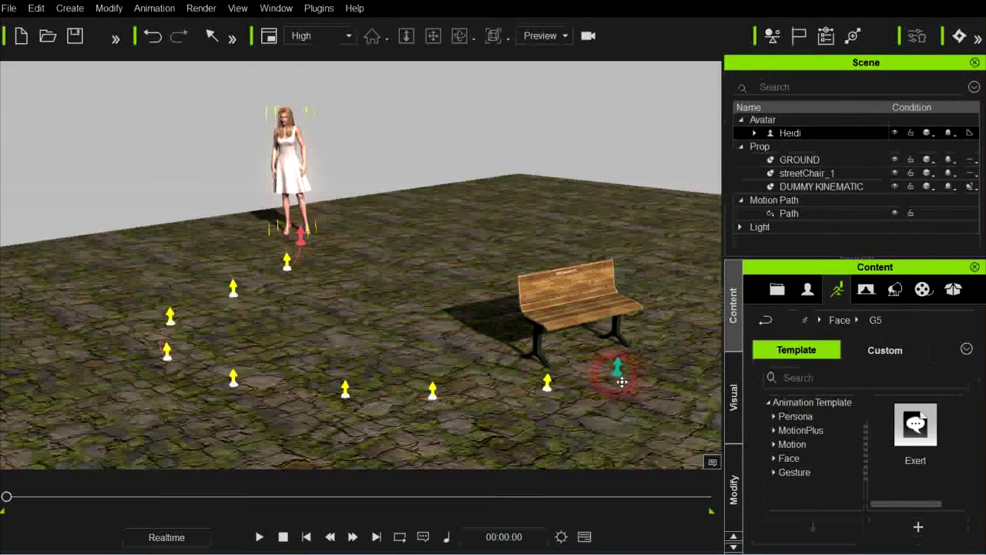
Step: Play the walk until Heidi reaches the bench, pause at 00:15.02, and apply the Stand to sit perform action
key(space)
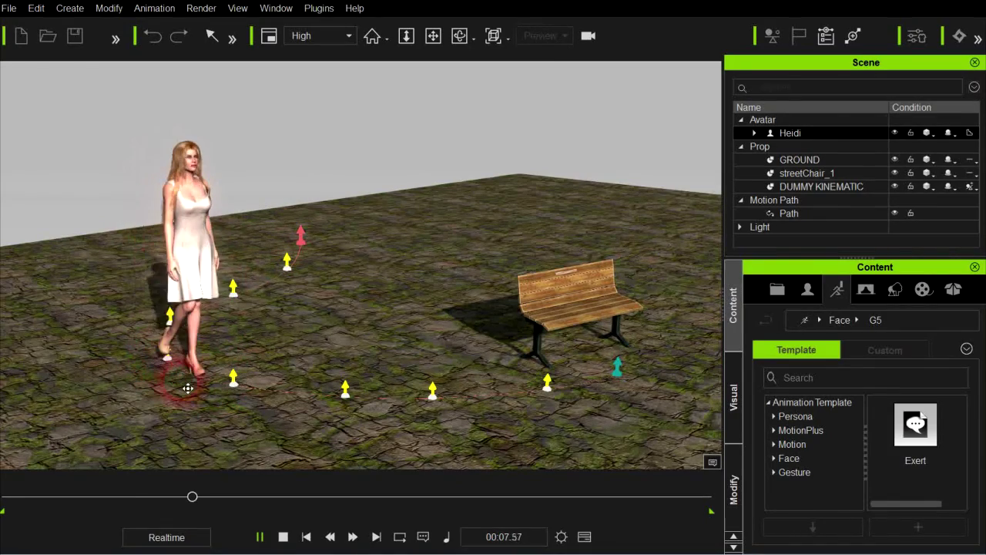
drag(469, 382, 403, 356)
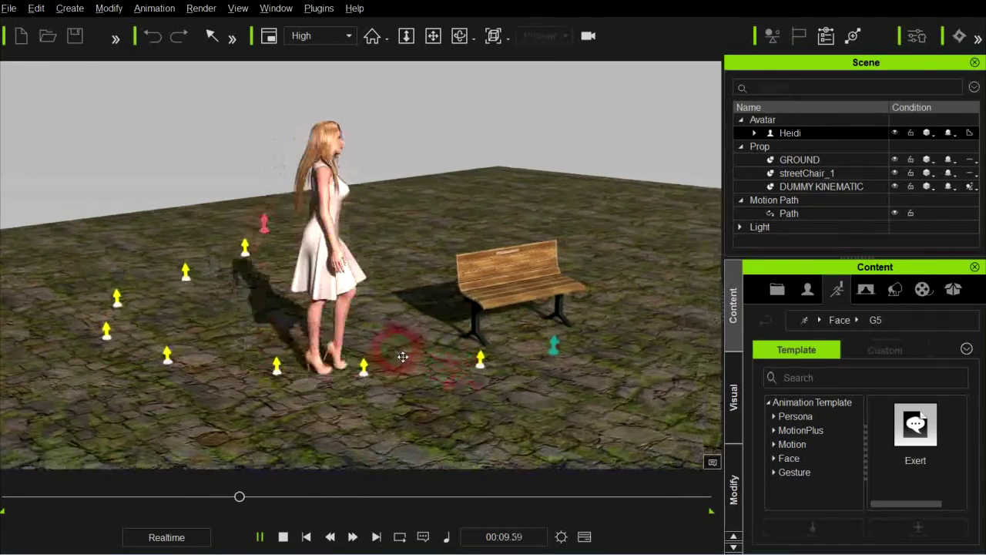
right_drag(402, 356, 280, 396)
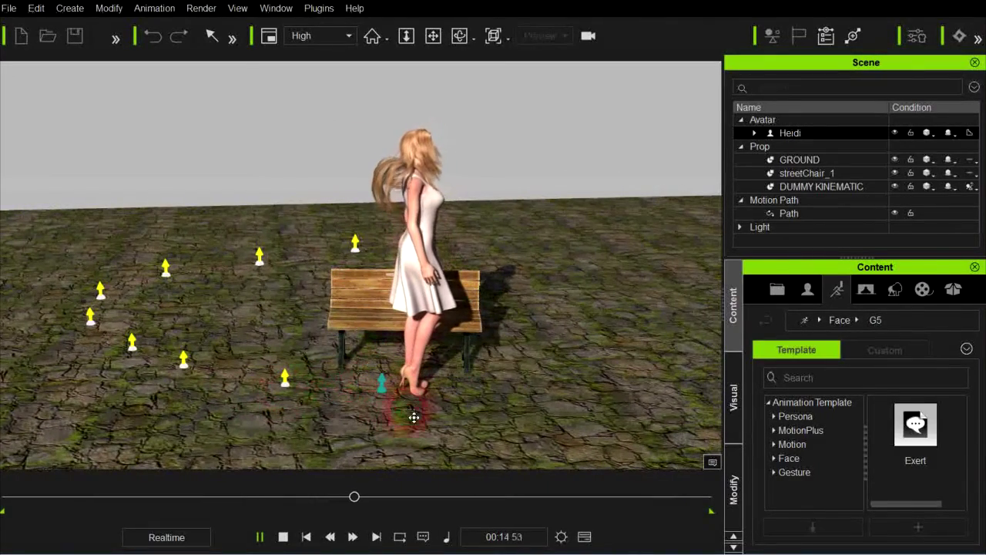
key(space)
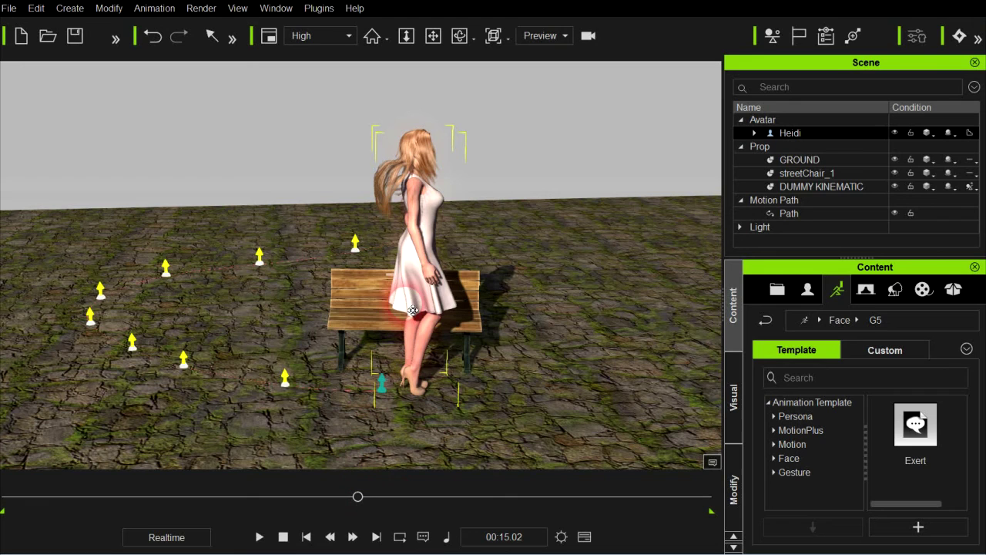
right_click(428, 231)
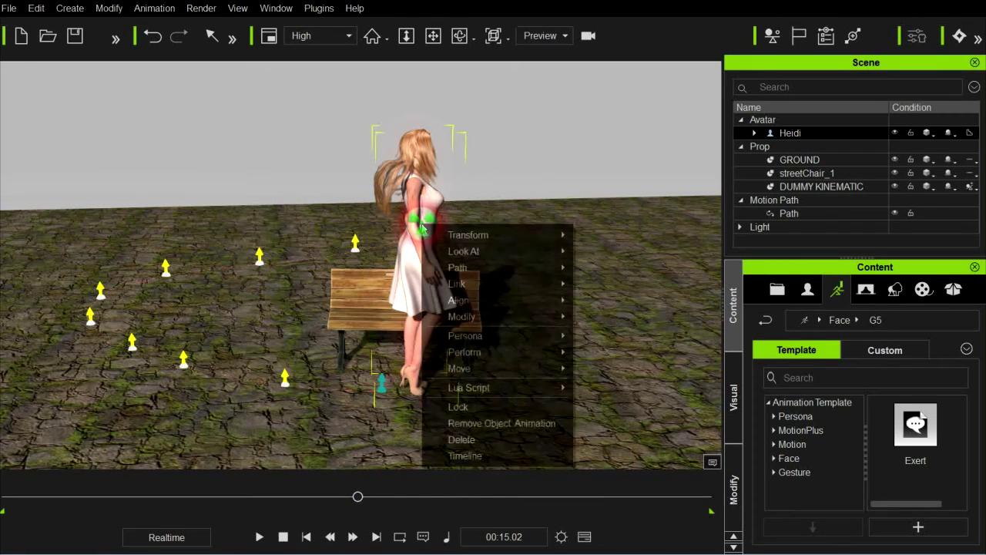
mouse_move(473, 356)
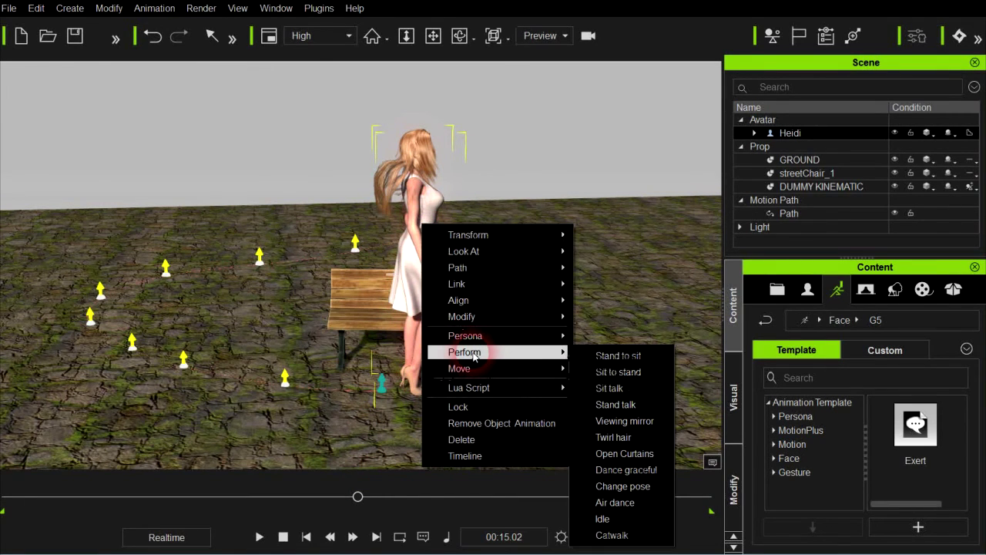
click(609, 361)
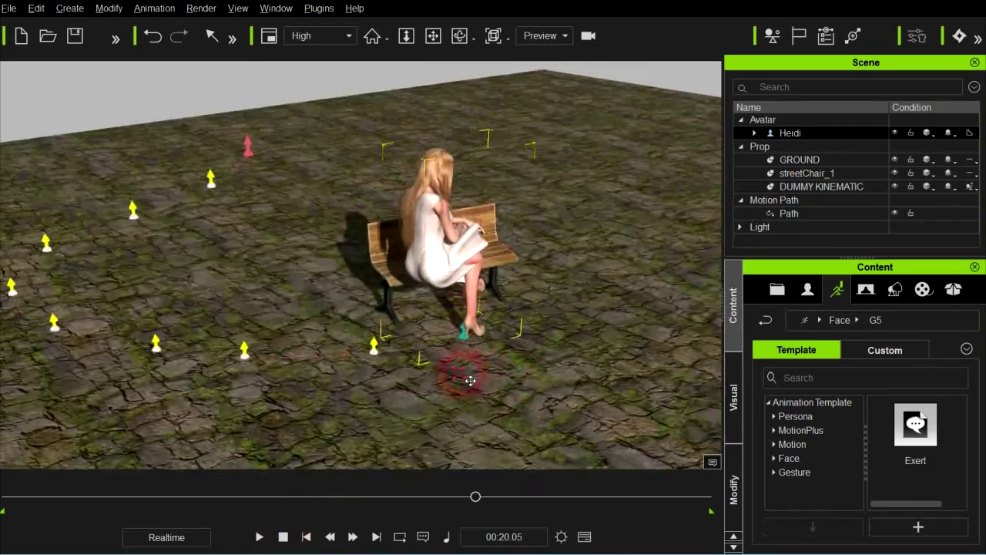
Step: Show Heidi's motion track in the timeline and shift the Stand to sit clip to about frame 945, leaving a gap after Walk_Forward
middle_drag(470, 378, 495, 385)
right_drag(495, 385, 485, 365)
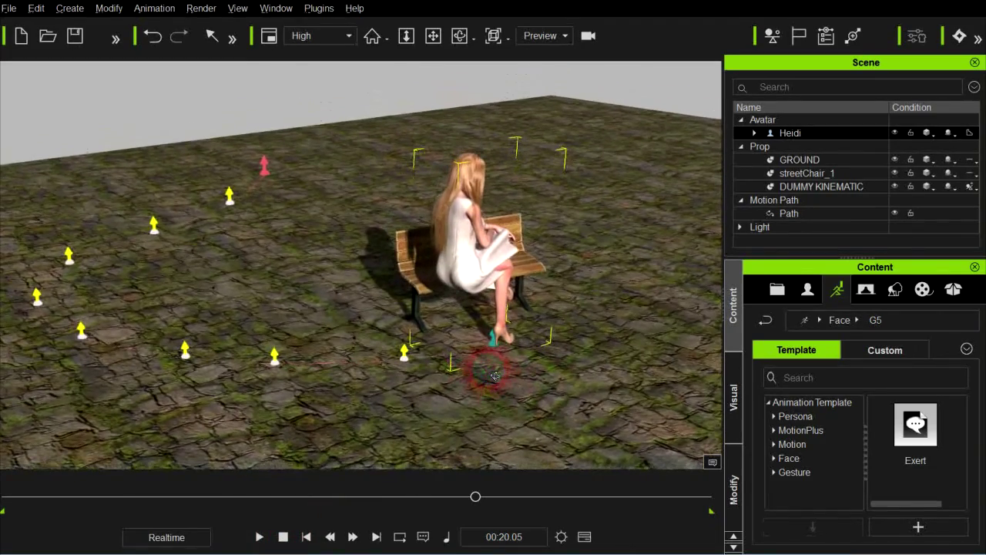
click(584, 537)
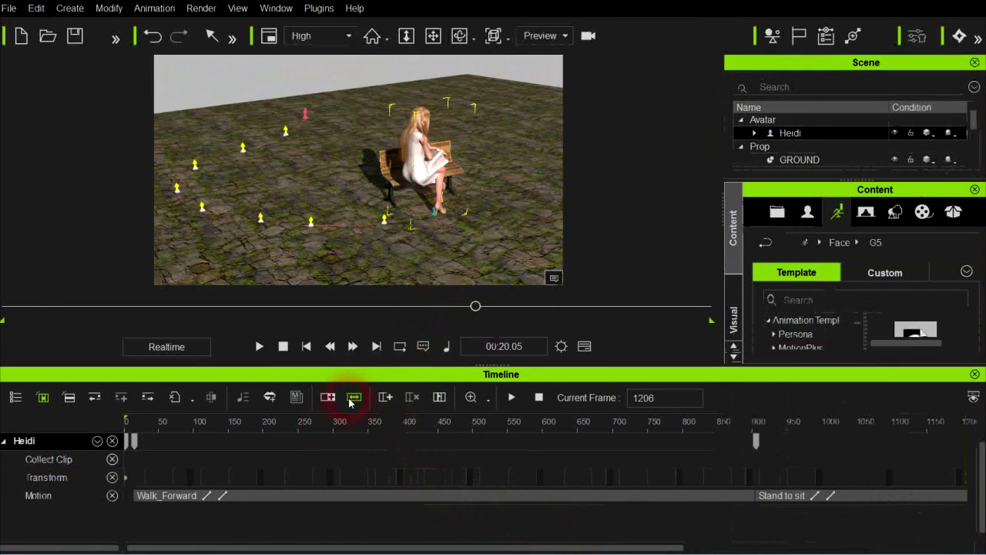
click(656, 501)
drag(655, 503, 692, 499)
drag(755, 497, 810, 501)
Step: Scrub the end of the Walk_Forward clip with Heidi's feet in close view and break the clip at frame 849
click(731, 501)
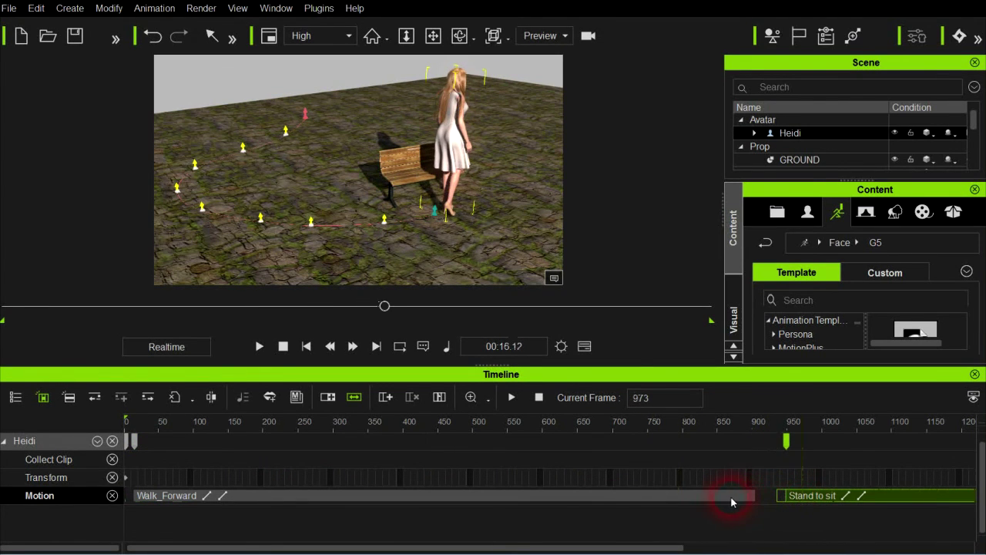
drag(710, 501, 638, 483)
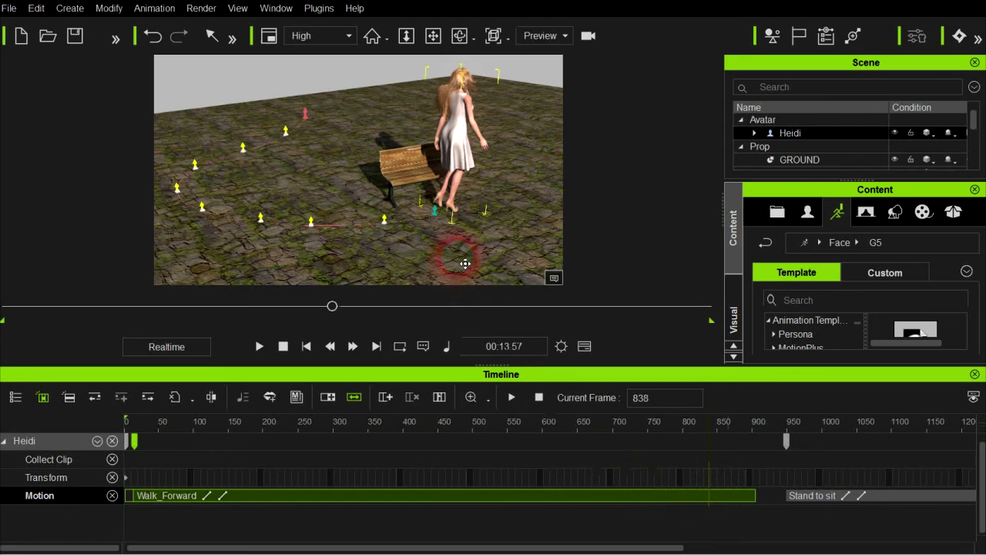
middle_drag(466, 264, 393, 255)
scroll(373, 269, up, 2)
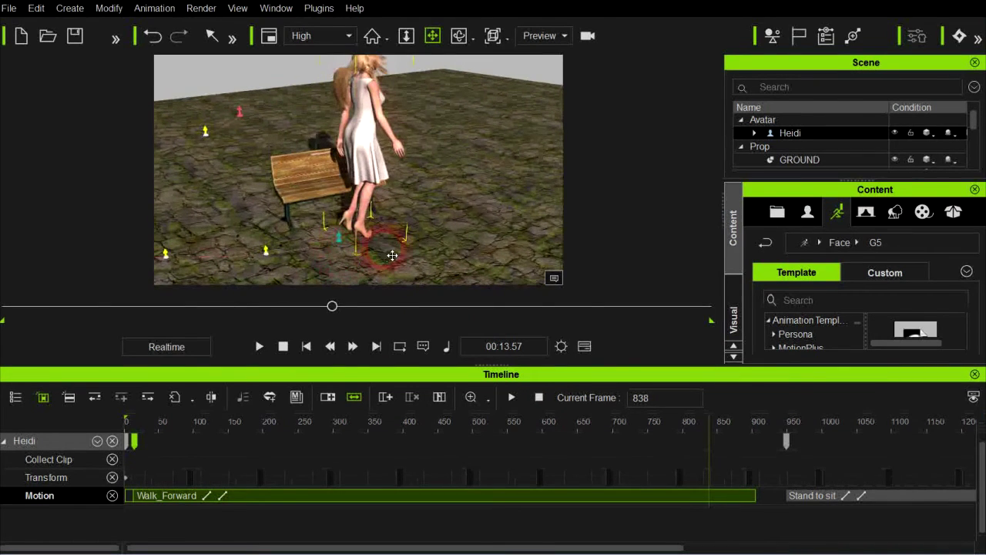
right_drag(392, 255, 303, 216)
middle_drag(303, 215, 305, 202)
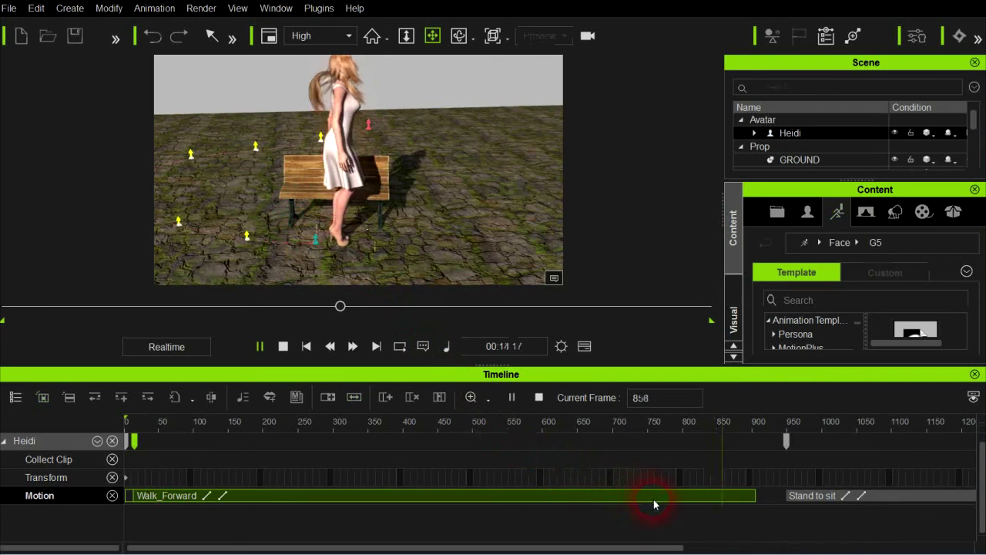
drag(718, 495, 712, 495)
right_drag(345, 252, 382, 221)
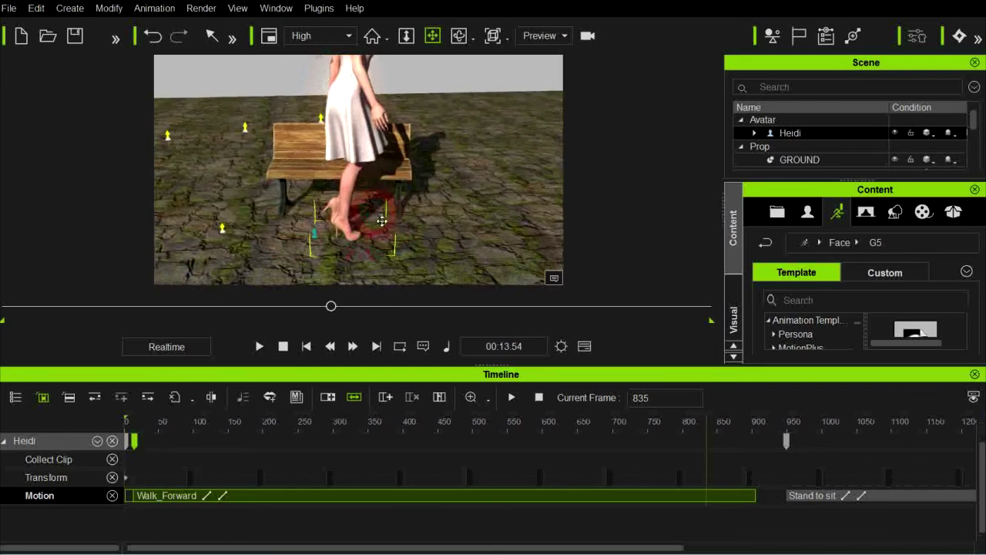
drag(712, 500, 716, 502)
right_click(717, 501)
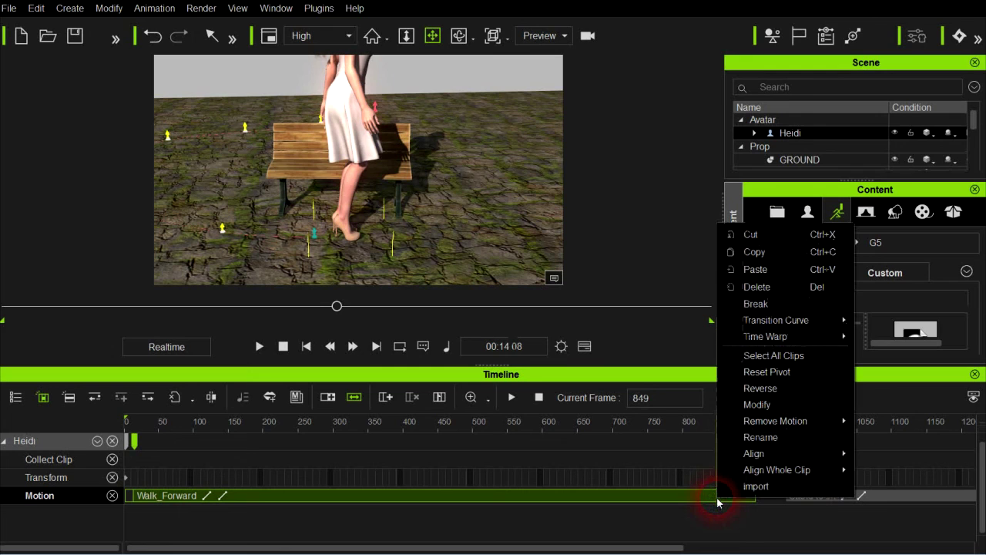
click(765, 306)
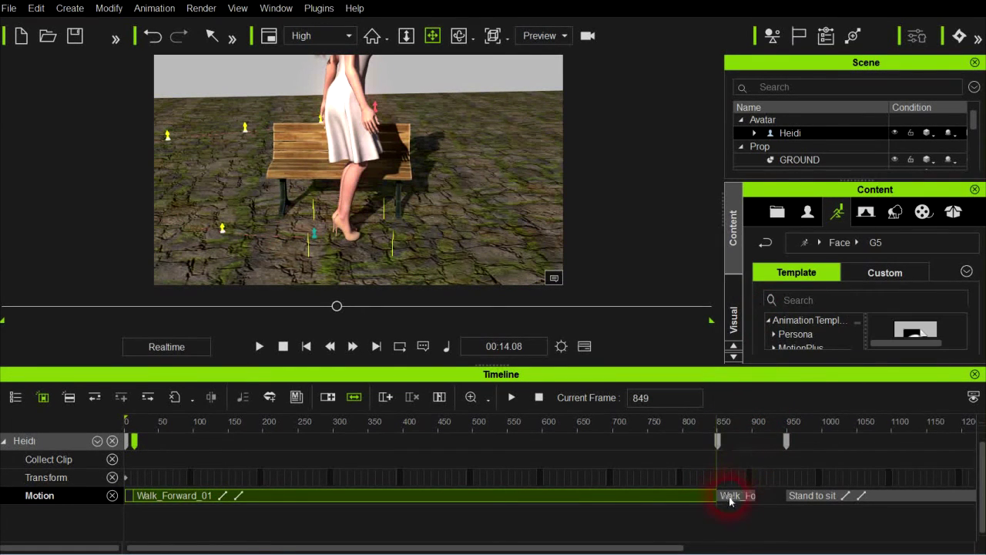
Step: Shift the short trailing walk piece to about frame 875 and break the long walk clip at frame 795
drag(731, 500, 674, 503)
click(698, 502)
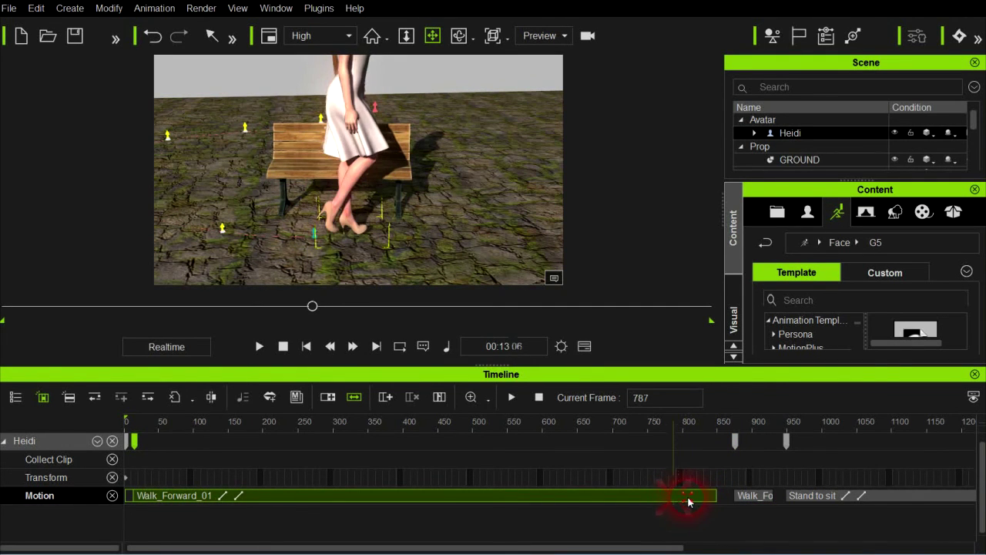
mouse_move(689, 500)
mouse_down()
mouse_move(697, 496)
mouse_move(655, 502)
mouse_move(679, 501)
mouse_up()
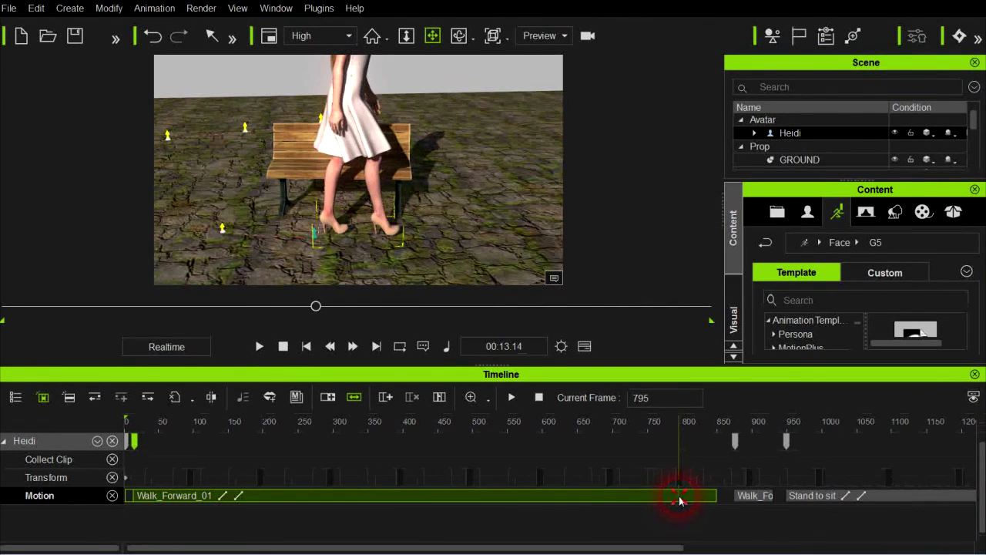
right_click(679, 498)
mouse_move(731, 318)
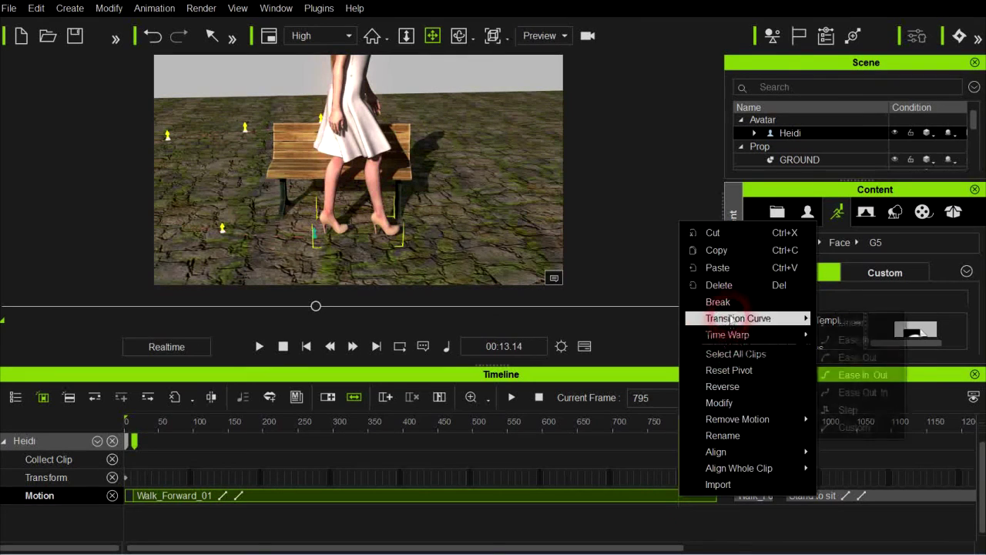
click(730, 302)
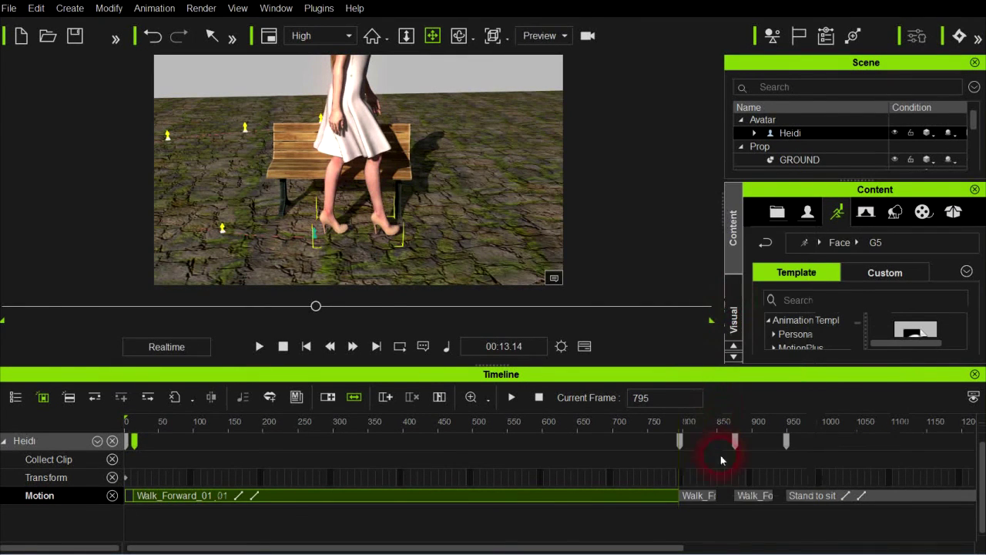
Step: Delete the short walk piece after frame 795, then move the last walk piece into its place and preview the join
click(692, 497)
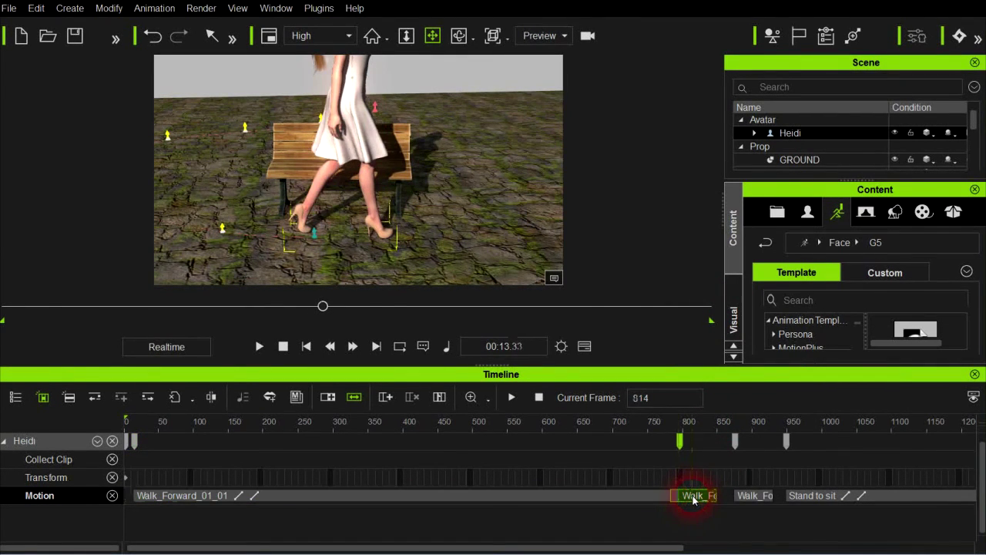
key(Delete)
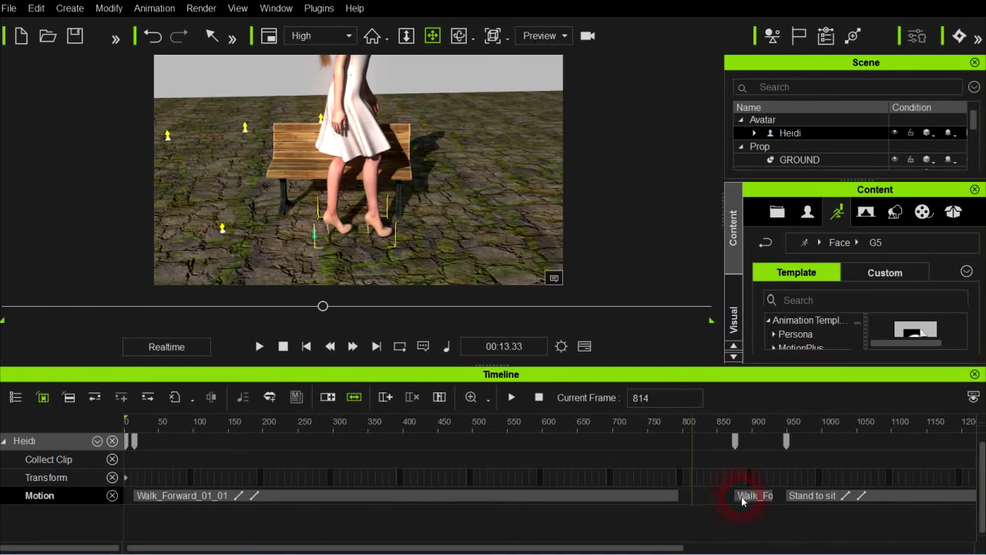
drag(742, 495, 688, 501)
key(space)
key(space)
click(617, 515)
key(space)
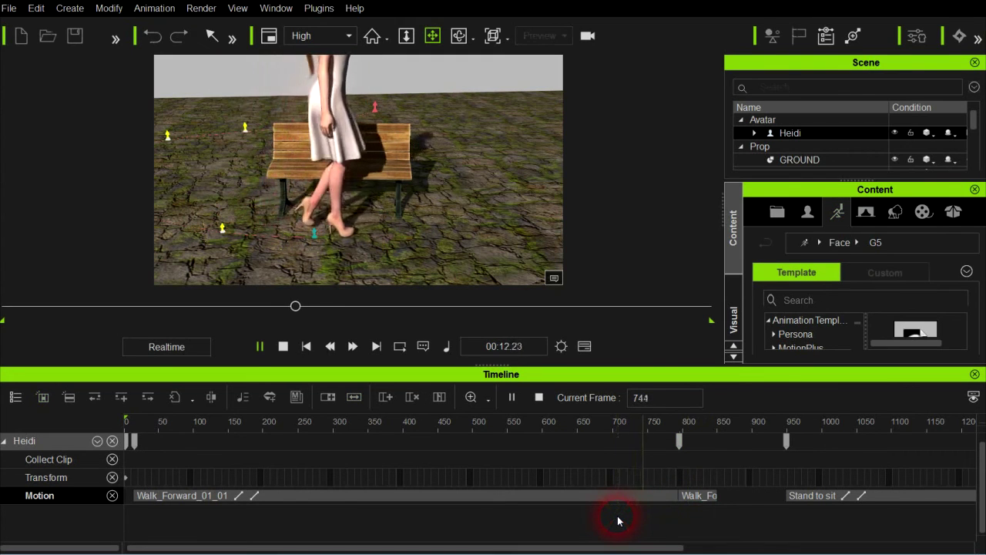
key(space)
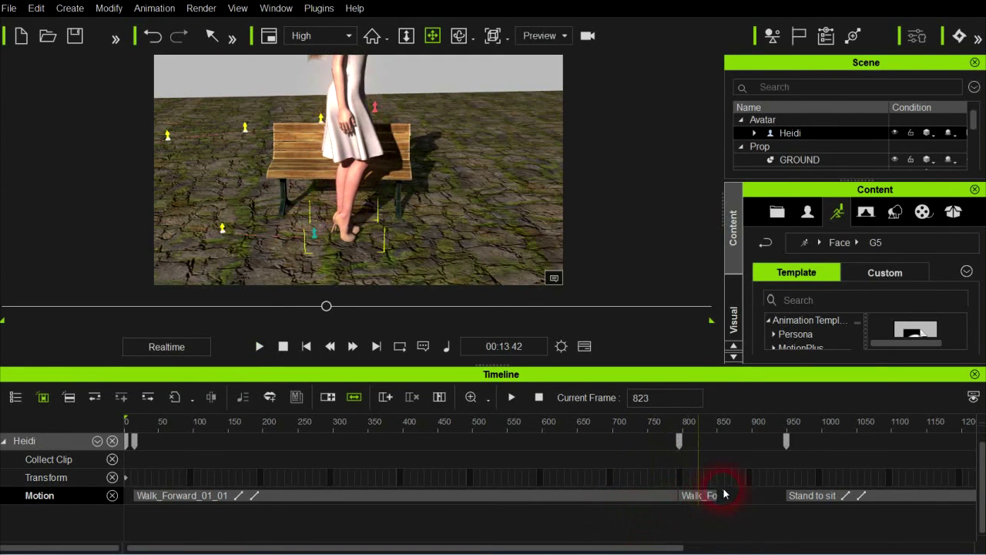
Step: Slide the last walk piece back to about frame 785 so it blends into the long walk clip, and play the transition
drag(698, 496, 660, 502)
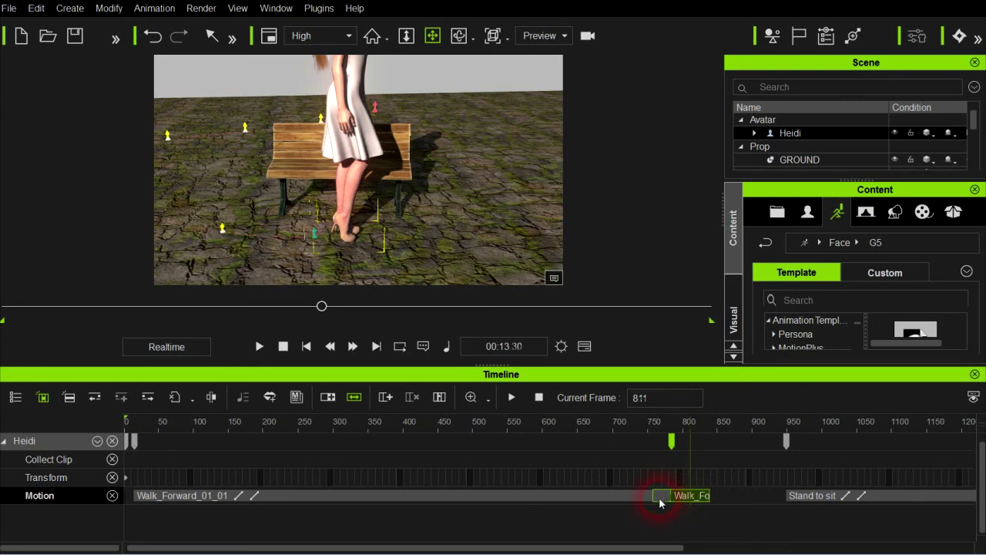
click(641, 509)
key(space)
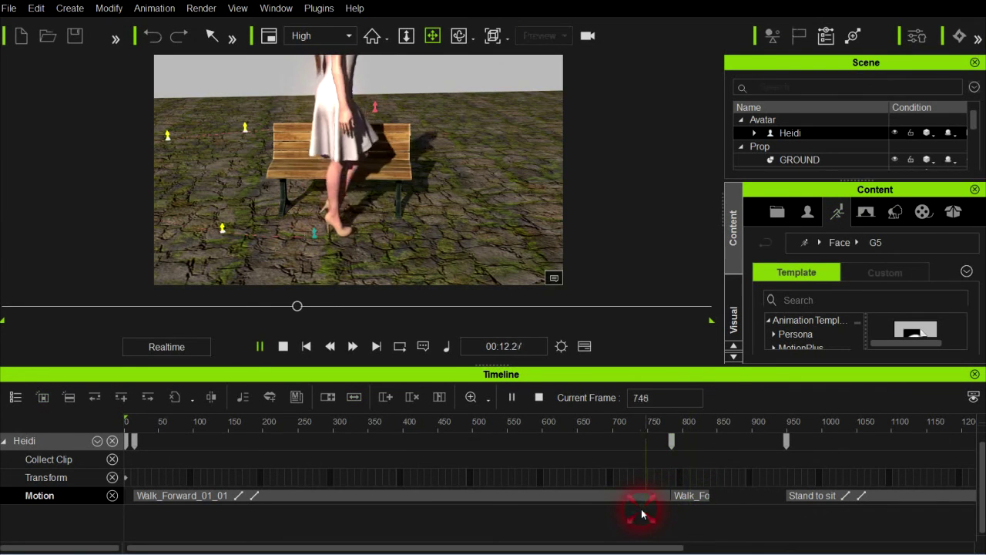
key(space)
click(671, 501)
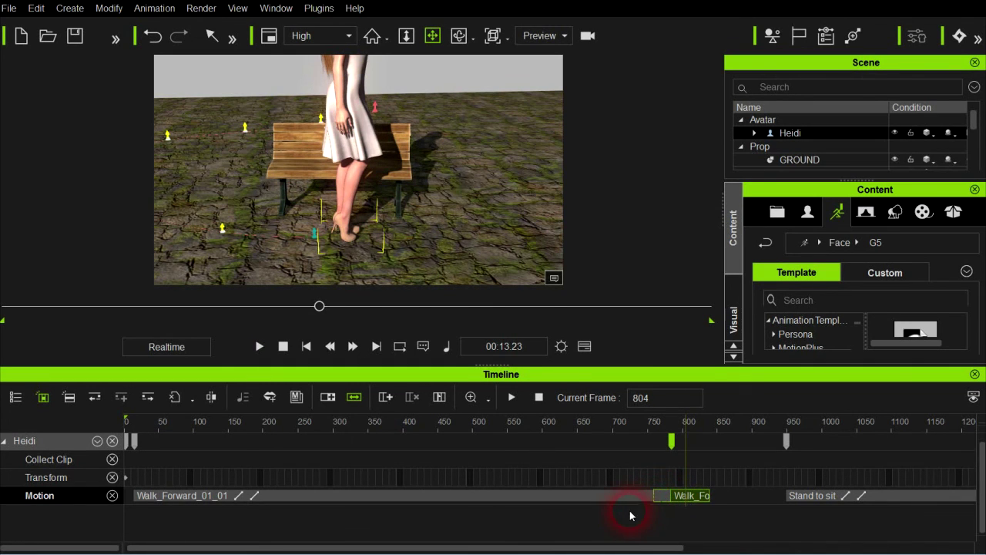
key(space)
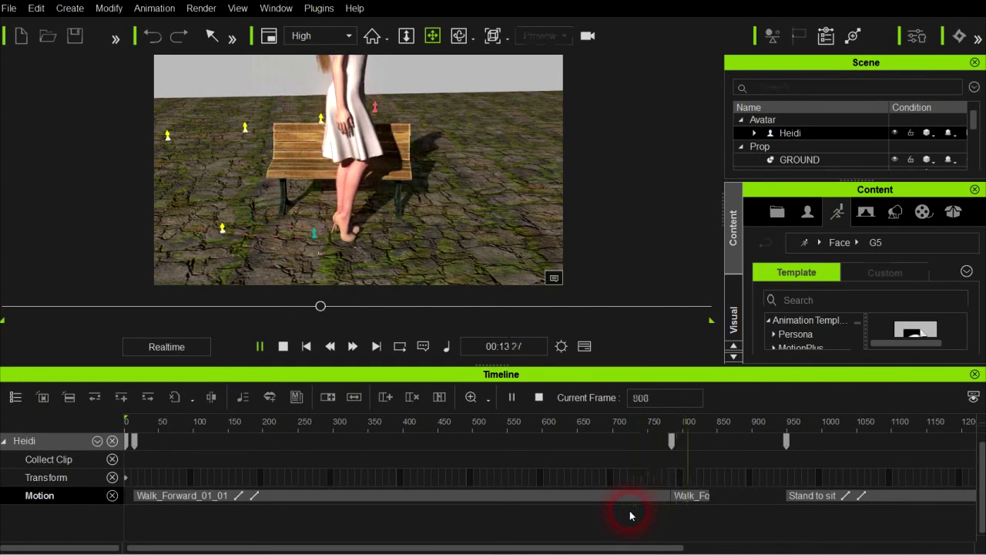
click(682, 499)
key(space)
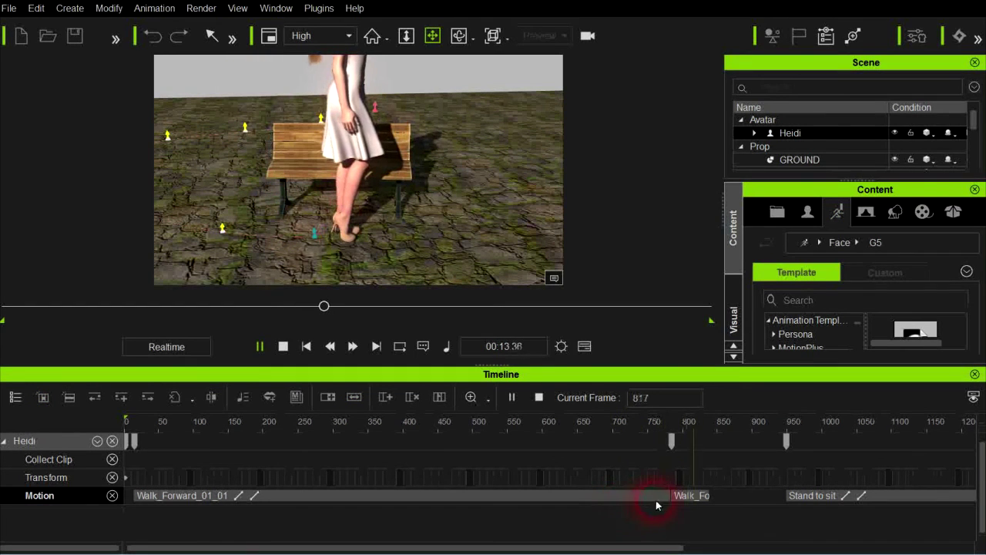
Step: Extend the end of the last walk piece to about frame 849 and replay Heidi's final steps to the bench
click(693, 497)
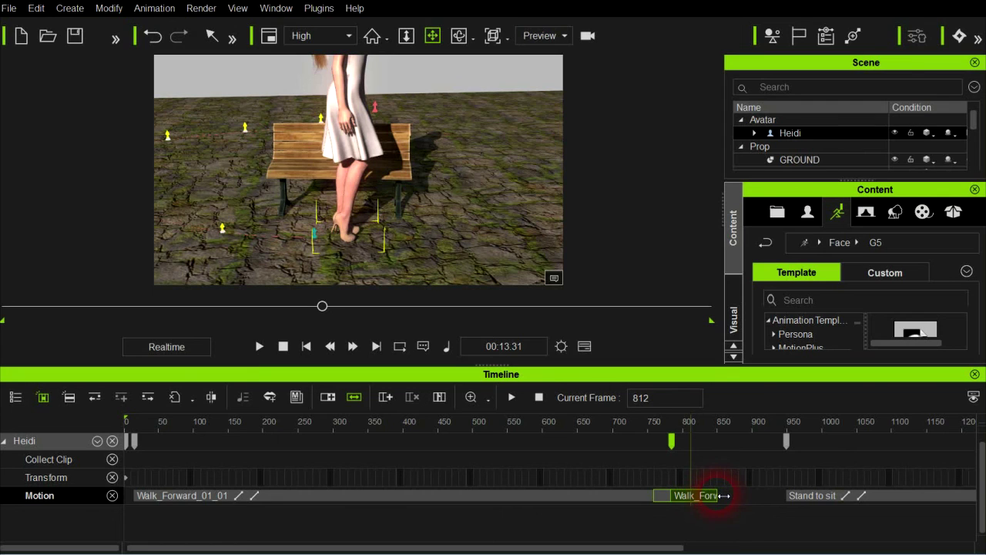
key(space)
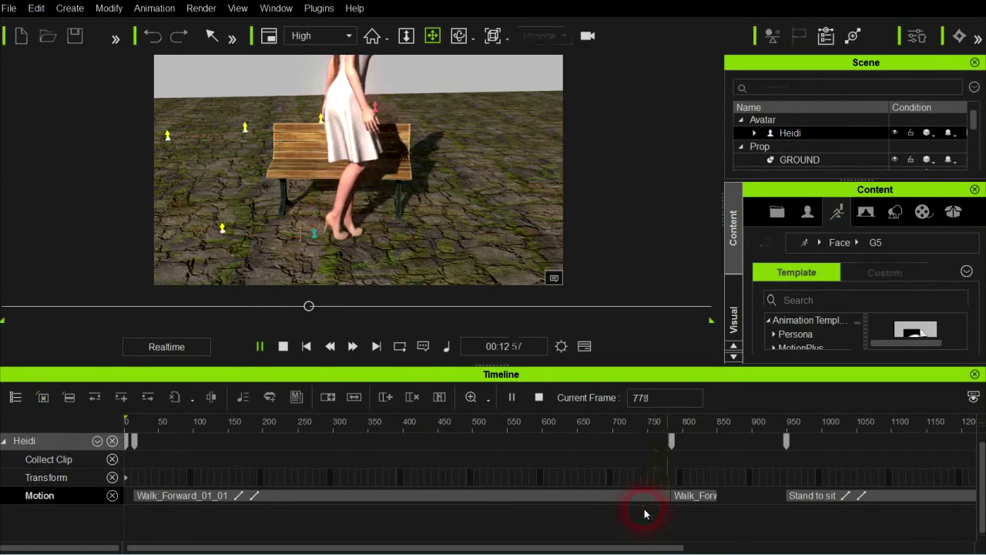
key(space)
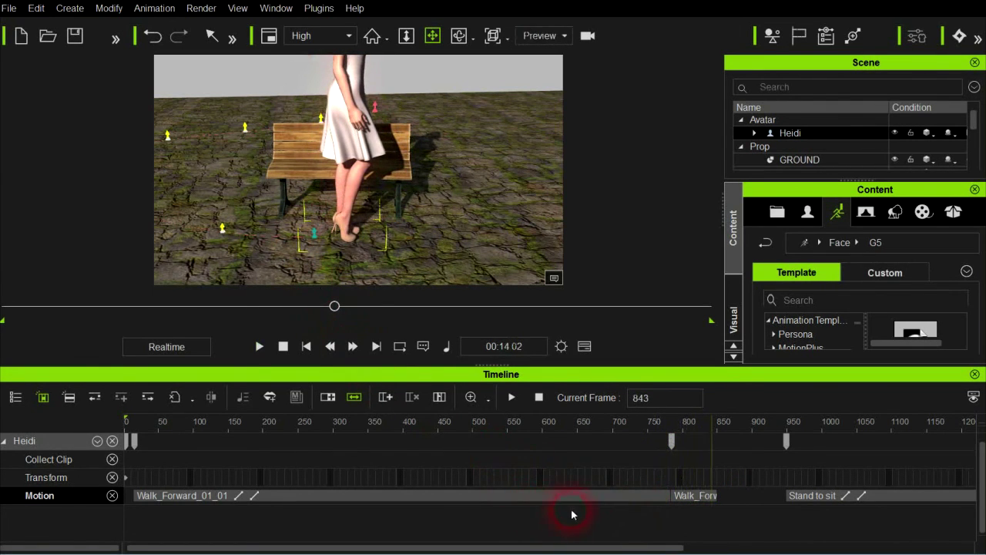
click(592, 512)
key(space)
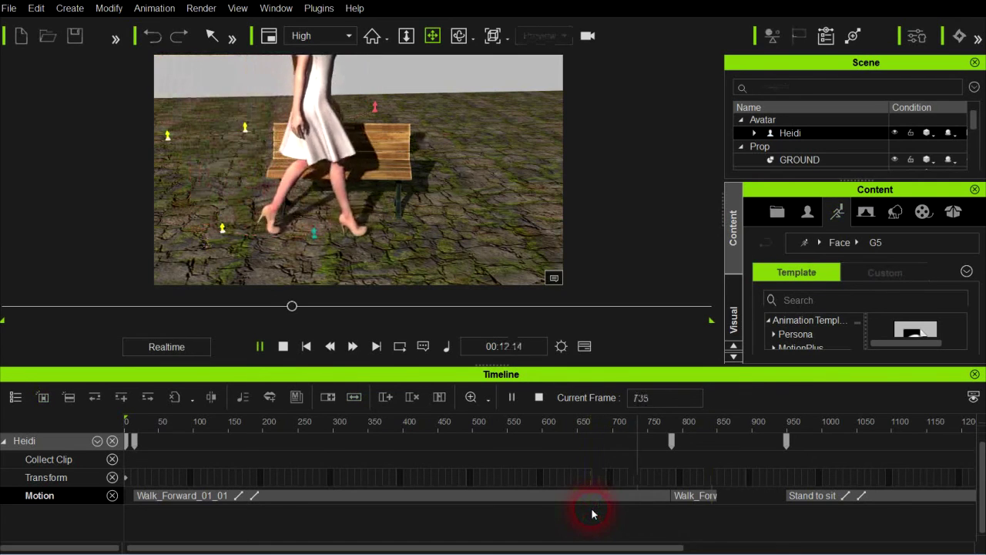
key(space)
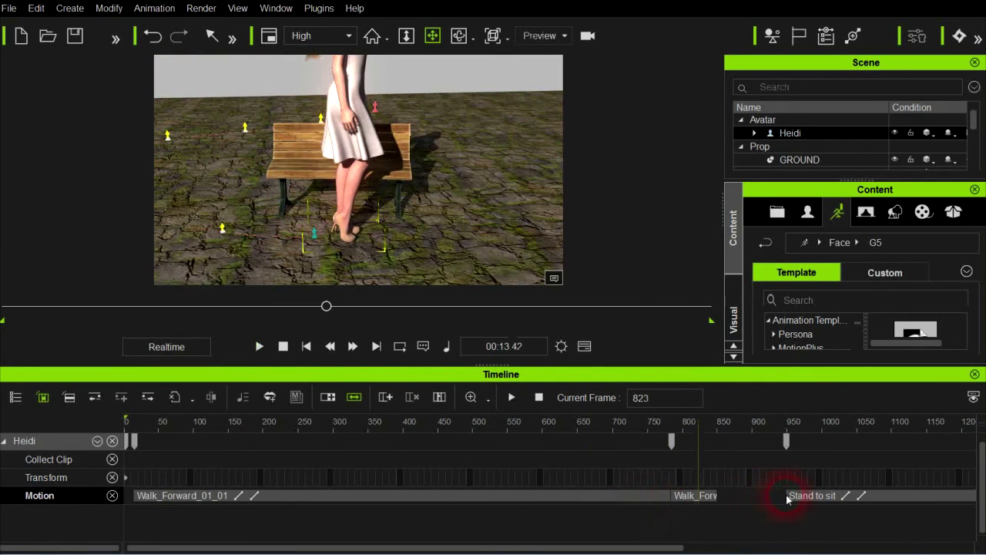
Step: Move the Stand to sit clip back to about frame 849 against the last walk piece and play the sitting motion
drag(803, 501, 707, 499)
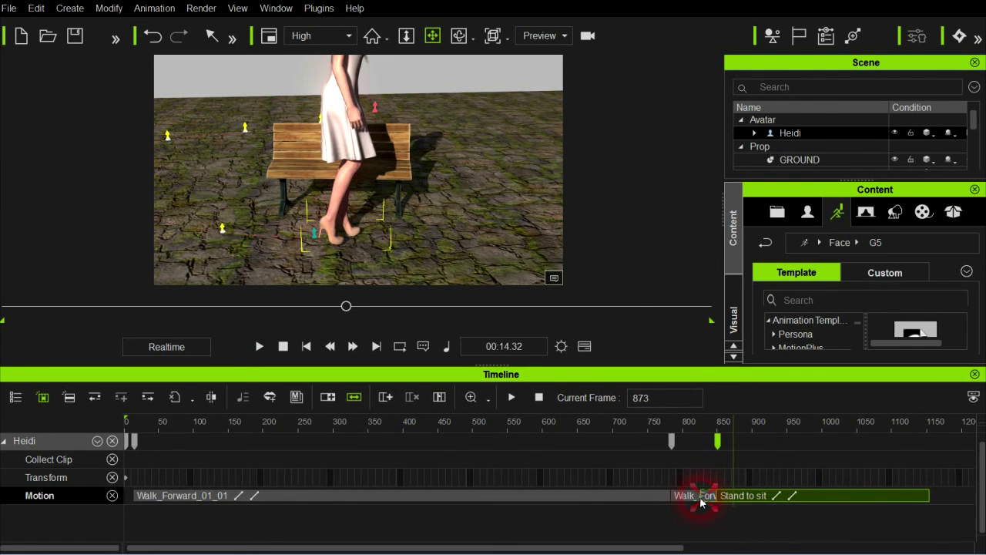
click(690, 507)
key(space)
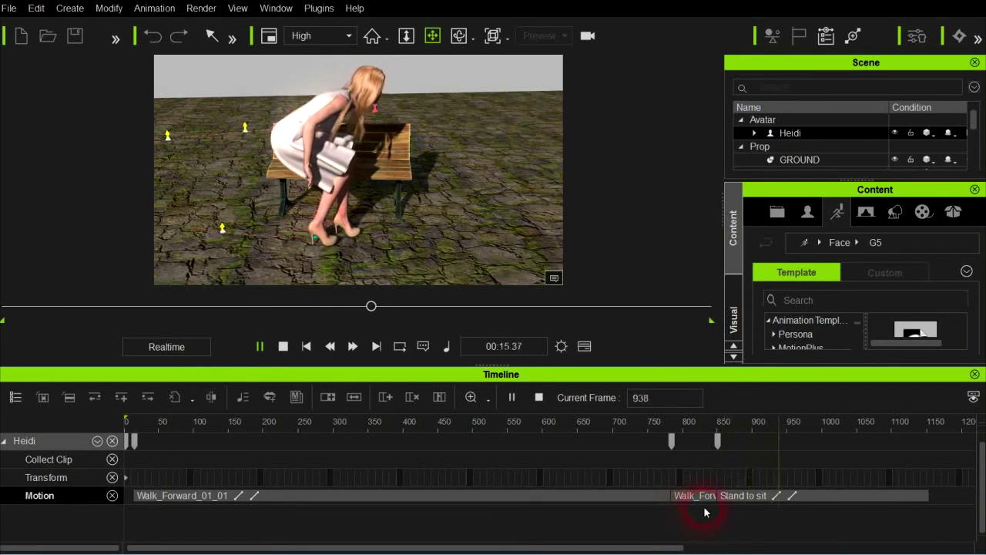
Step: Shift the Stand to sit clip to about frame 886, break it at frame 908, and delete its short opening piece
drag(733, 495, 758, 499)
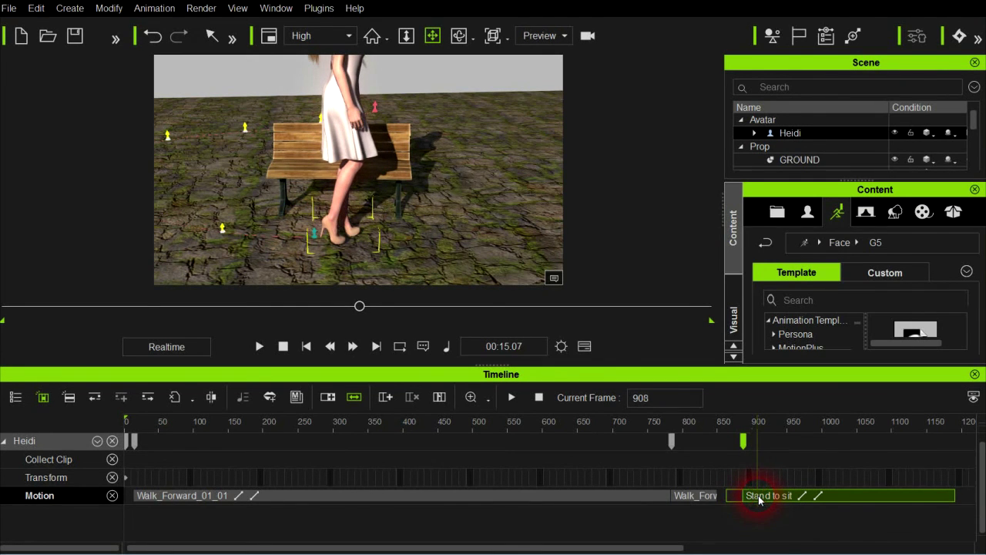
right_click(759, 495)
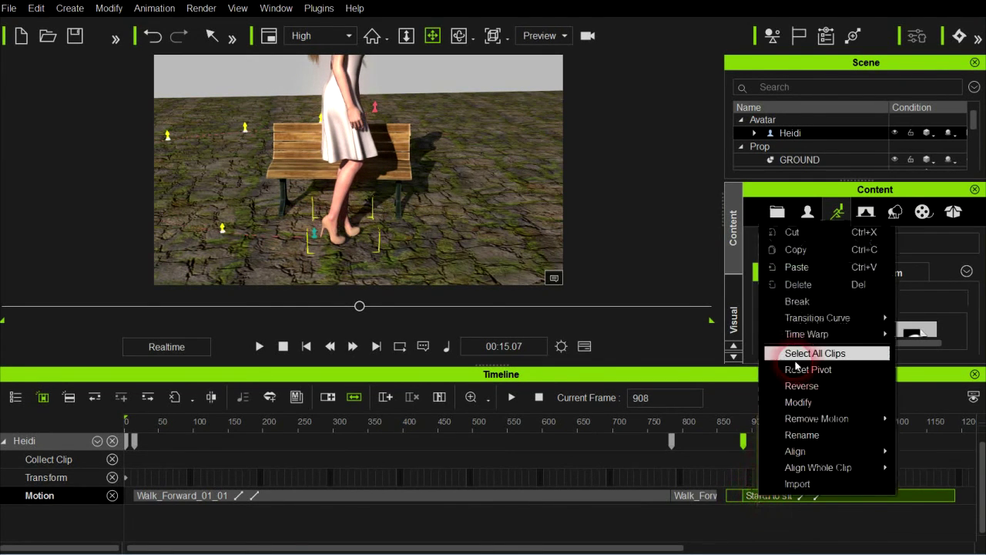
click(796, 301)
click(749, 495)
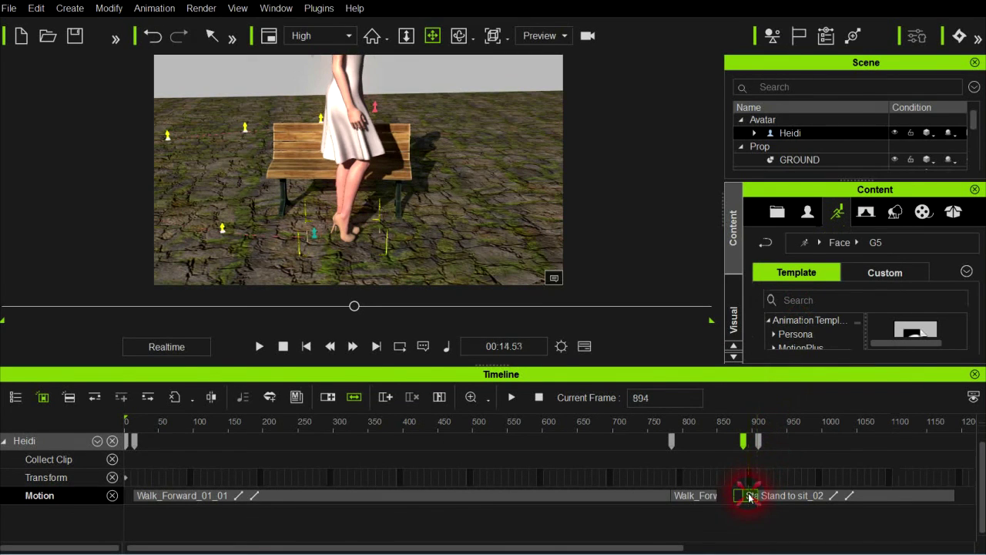
key(Delete)
Step: Move the remaining Stand to sit piece to about frame 849, joining the last walk piece, and play the result
click(771, 501)
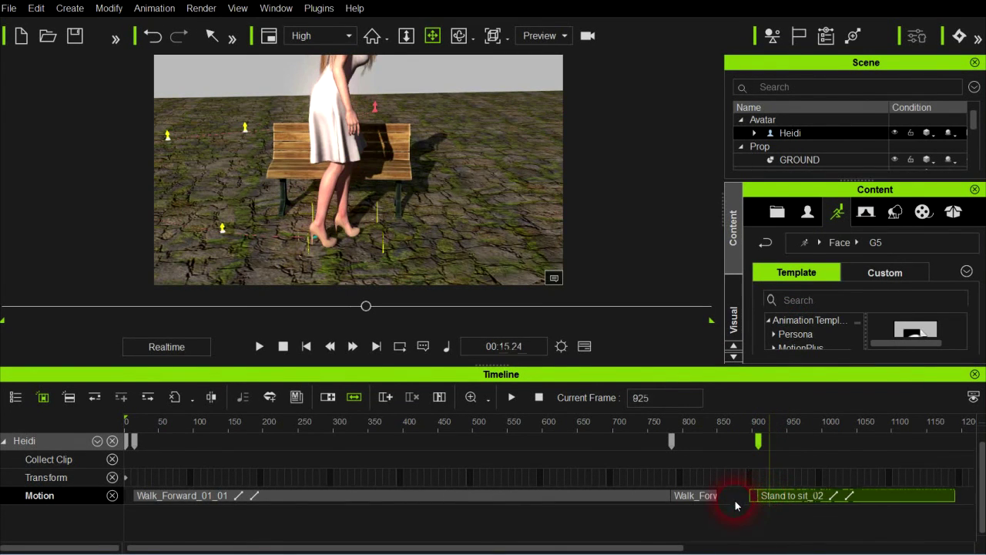
drag(757, 499, 712, 501)
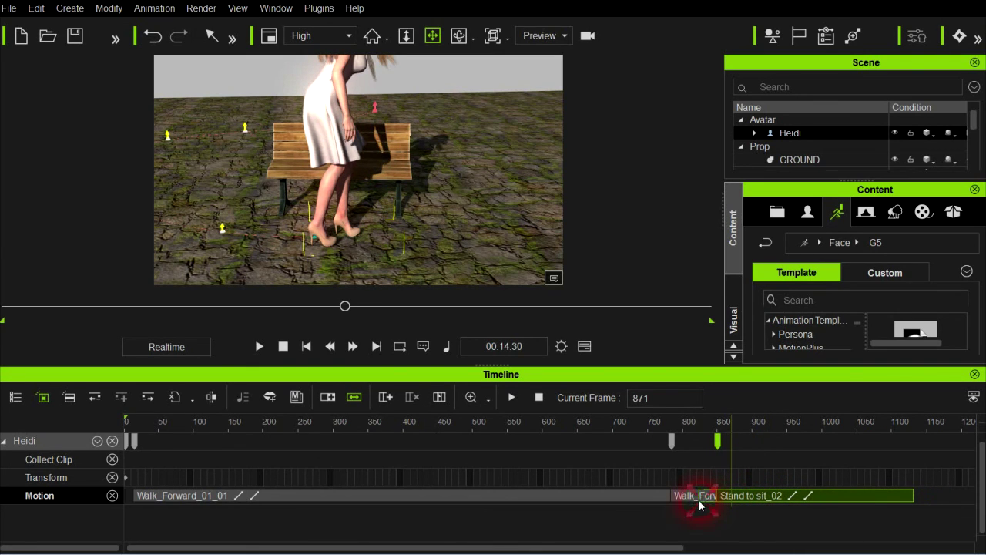
click(673, 516)
key(space)
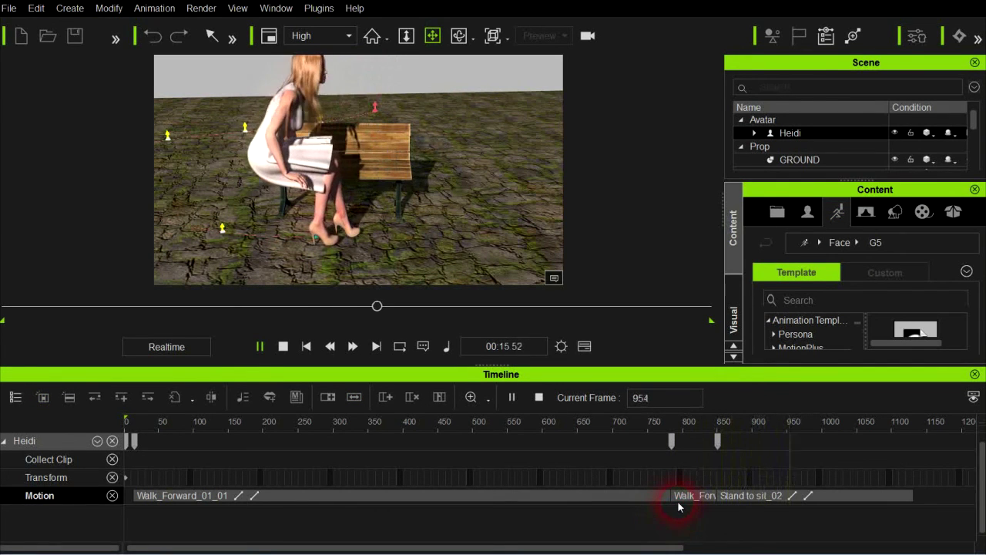
key(space)
Step: Add a Transform key for Heidi just before the Stand to sit clip and place it at frame 812
click(692, 482)
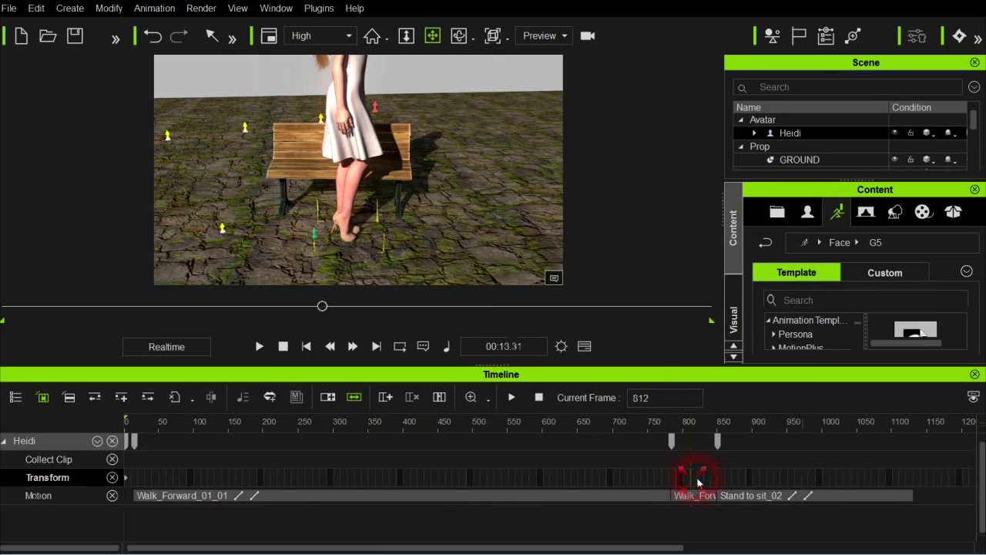
click(697, 478)
click(690, 476)
click(698, 480)
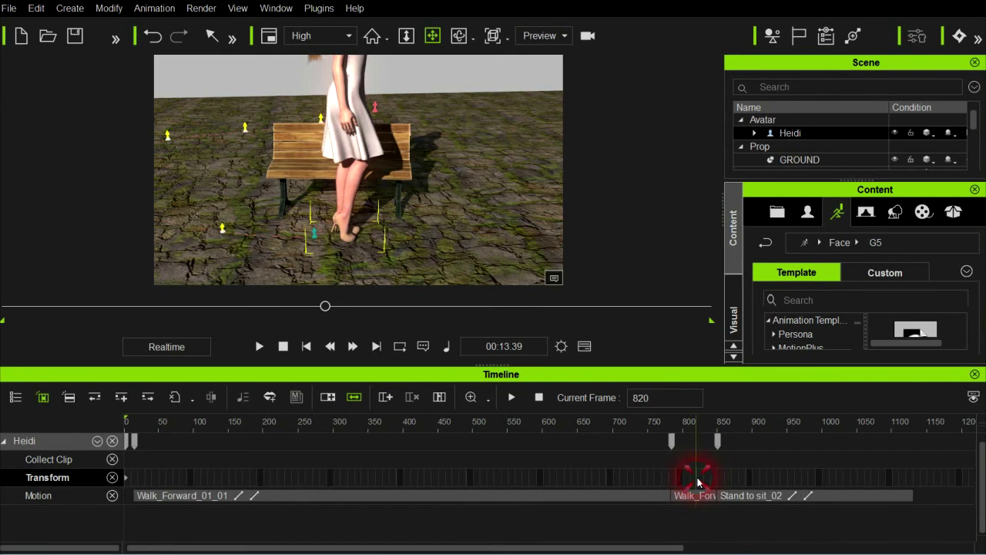
click(690, 480)
click(688, 480)
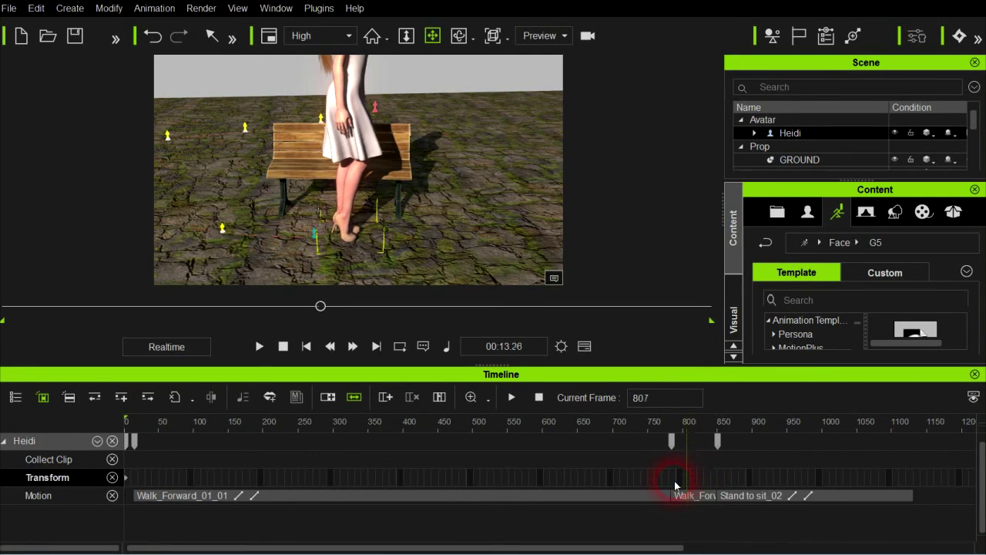
click(662, 480)
key(space)
key(space)
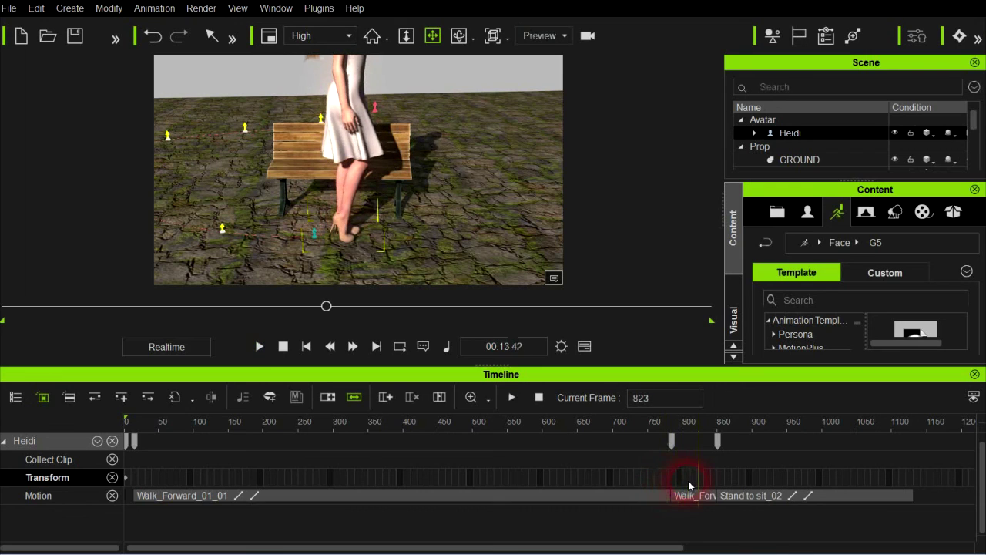
click(689, 479)
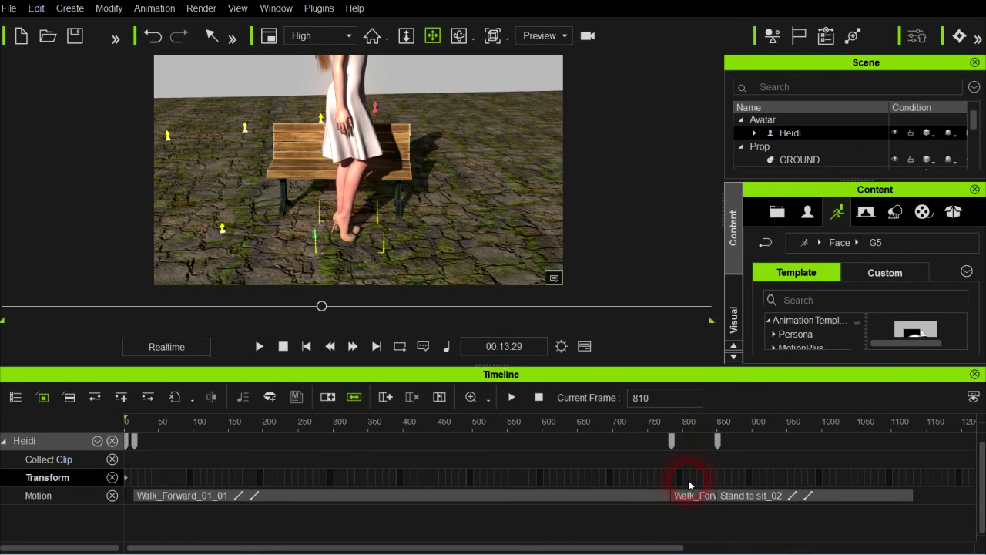
click(688, 480)
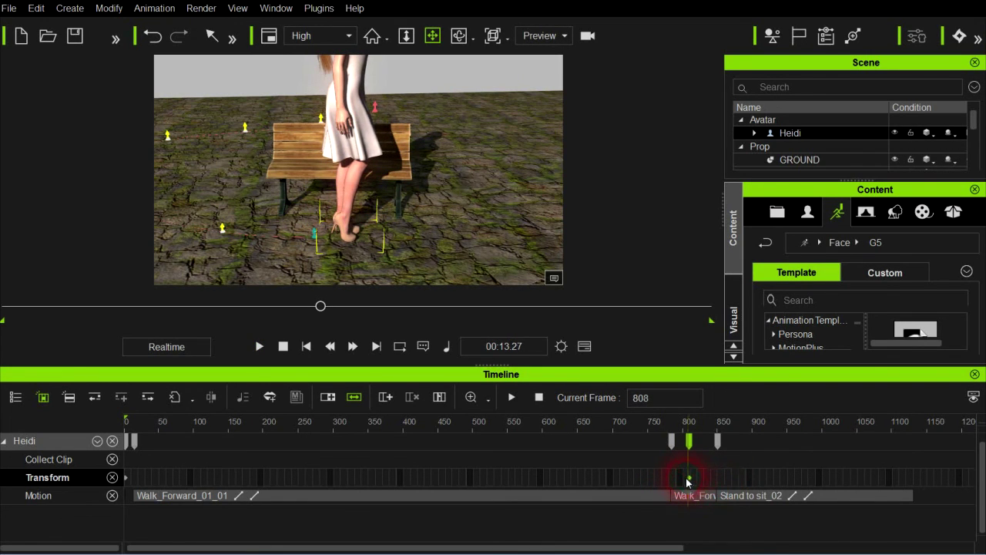
mouse_move(689, 478)
mouse_down()
mouse_move(707, 479)
mouse_move(691, 478)
mouse_up()
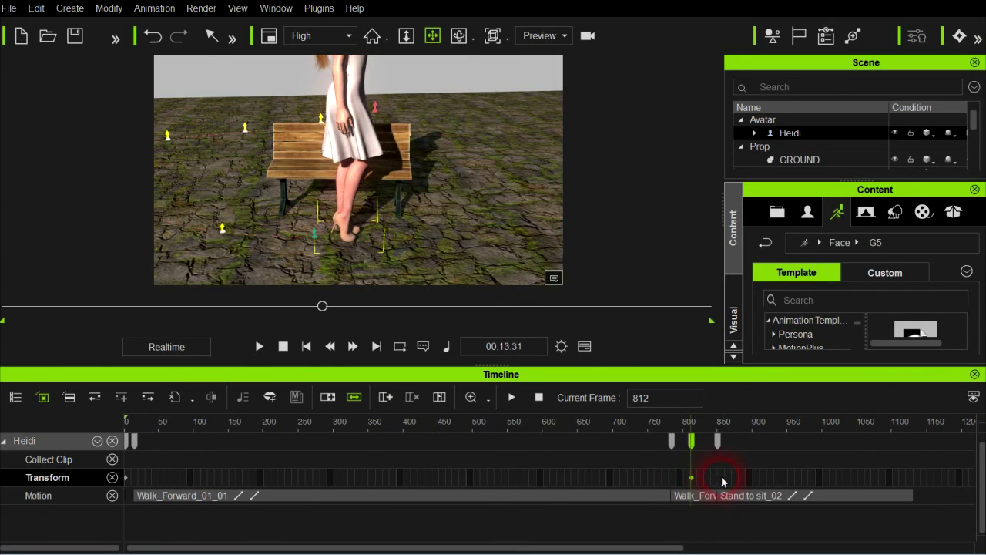
Step: At frame 855, rotate Heidi about the vertical axis so she stands with her back to the bench
click(722, 479)
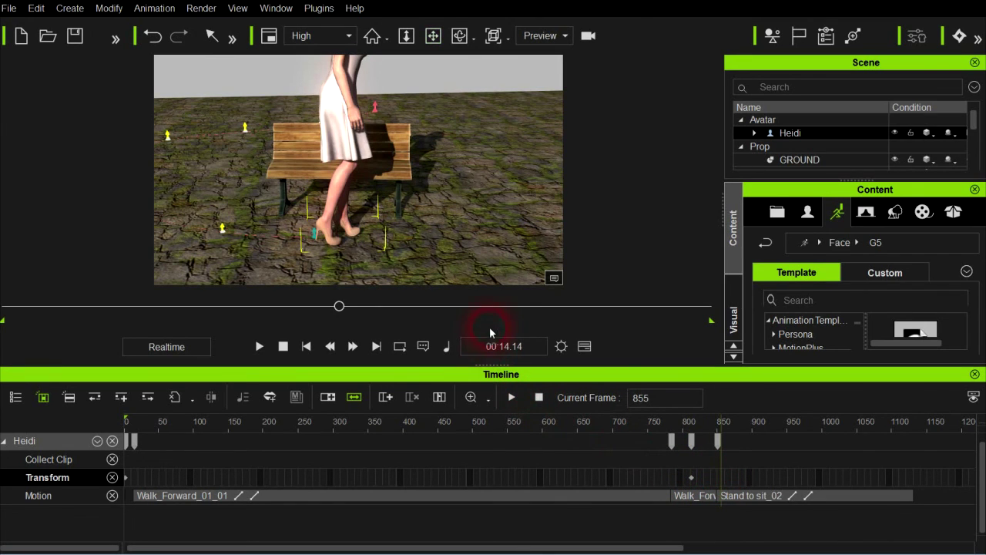
click(380, 264)
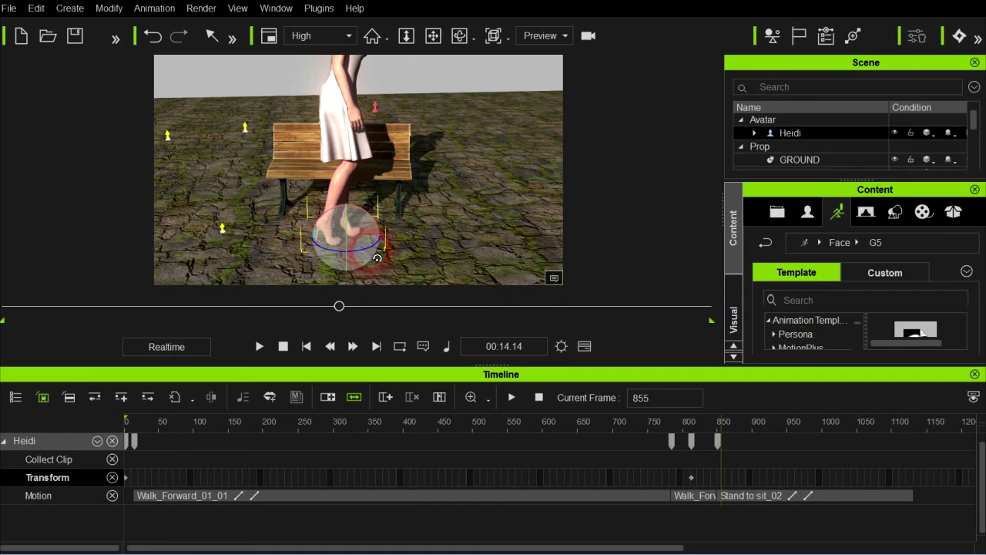
drag(372, 256, 329, 258)
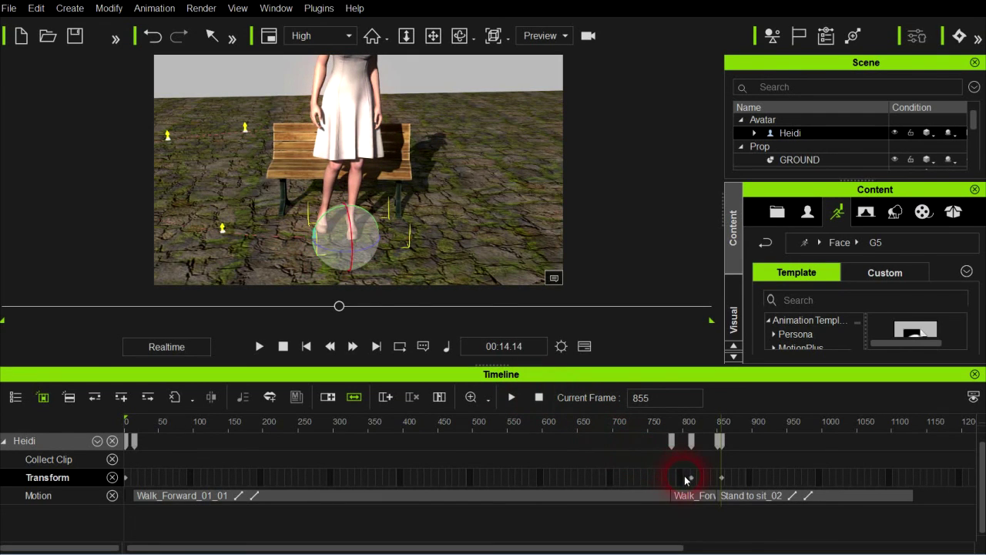
Step: Play Heidi's turn and sitting motion and check it from the side of the bench
key(space)
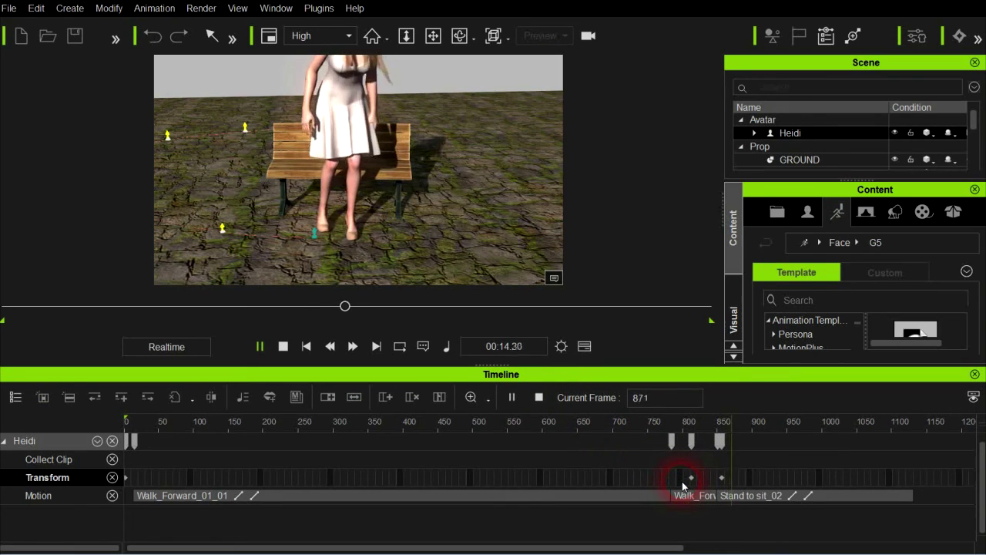
right_drag(347, 266, 418, 242)
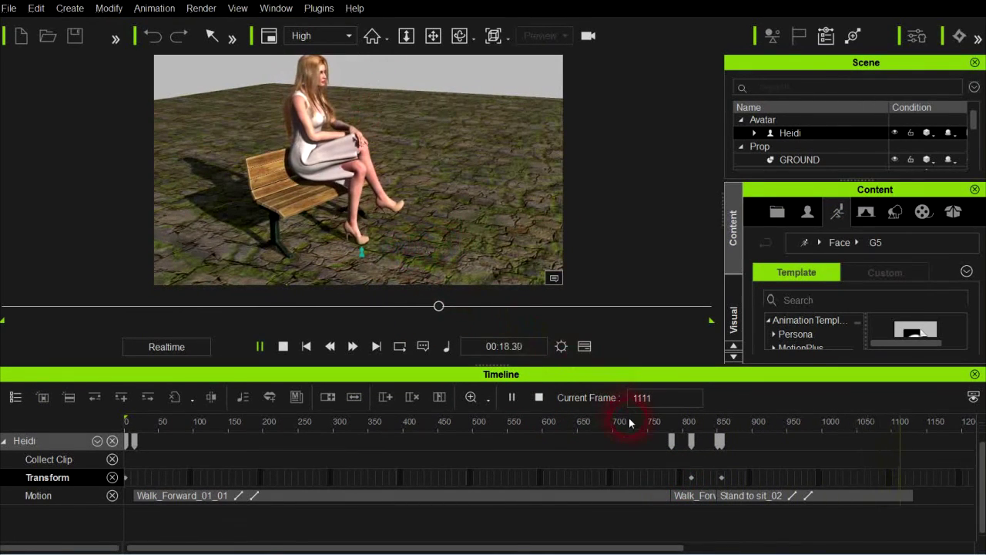
key(space)
click(693, 478)
key(space)
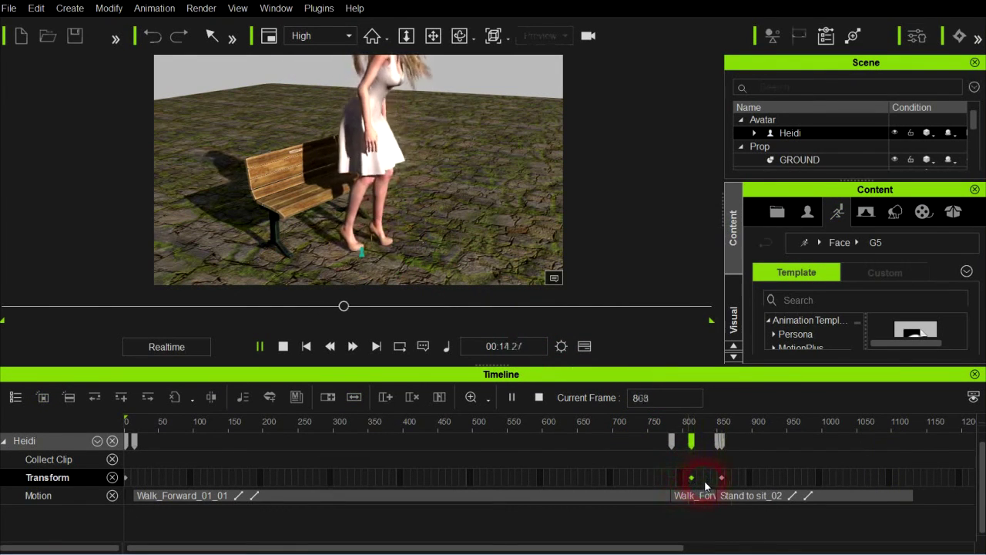
key(space)
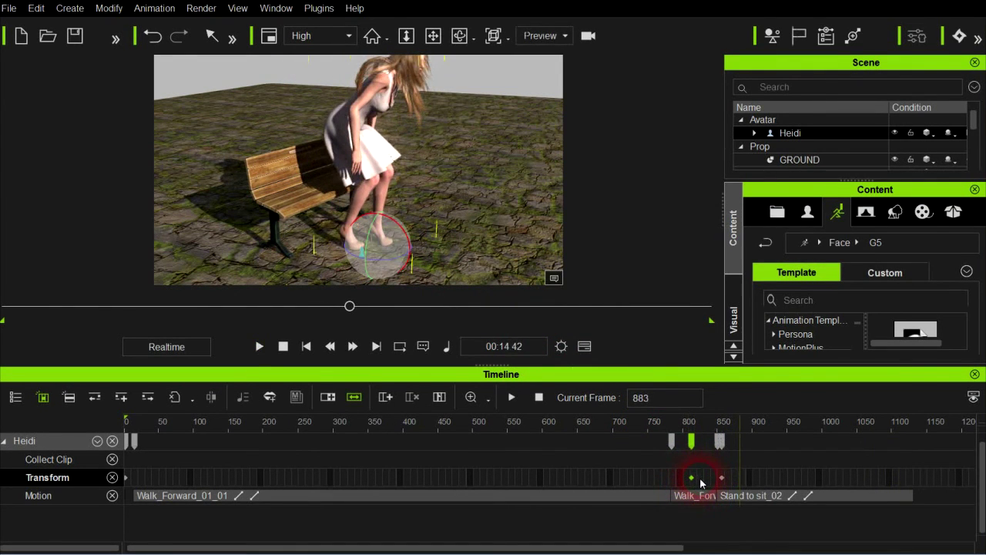
Step: Examine Heidi's feet up close at frame 825 and replay the turn into the seated pose
click(701, 483)
alt+right_drag(494, 235, 393, 245)
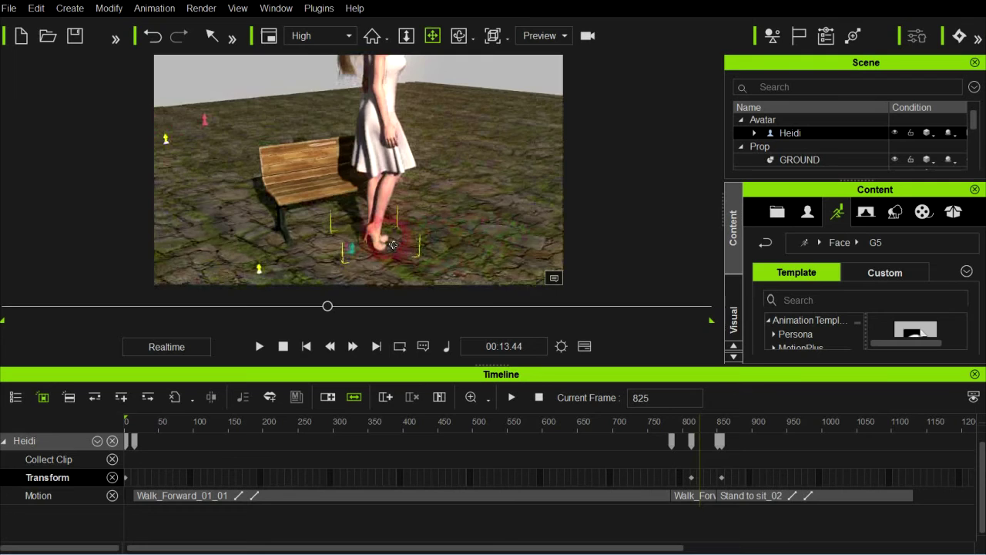
scroll(393, 245, up, 3)
alt+drag(393, 245, 419, 179)
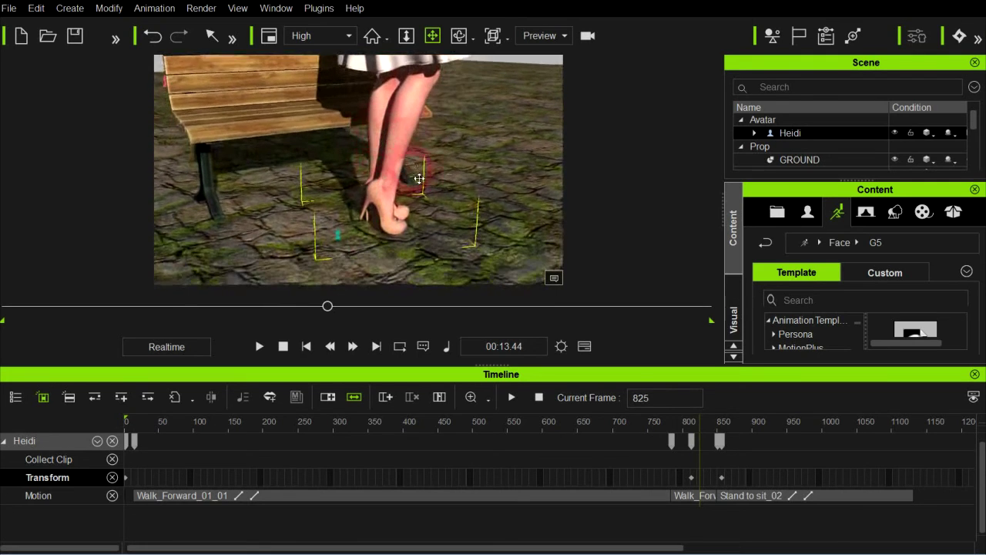
right_drag(418, 179, 414, 254)
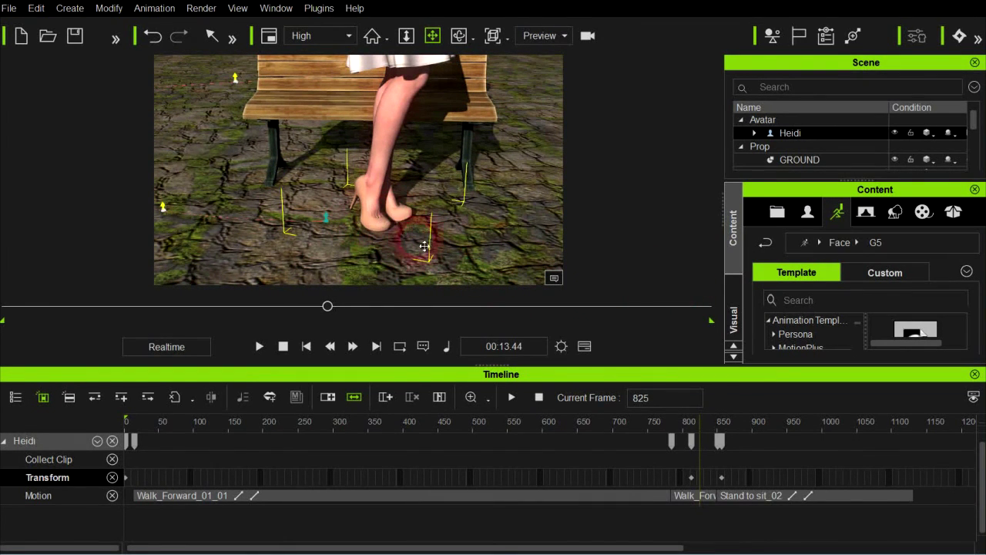
right_drag(436, 206, 429, 259)
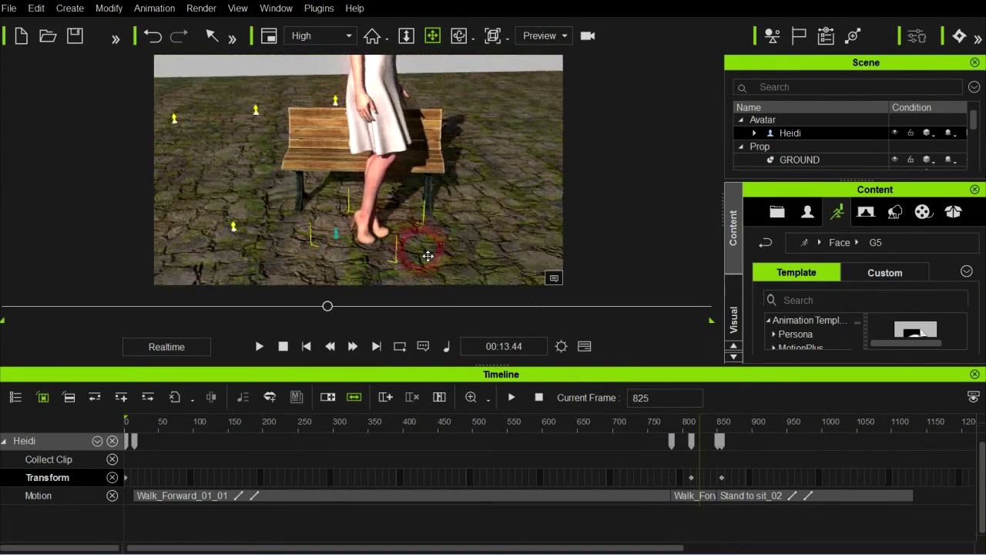
key(space)
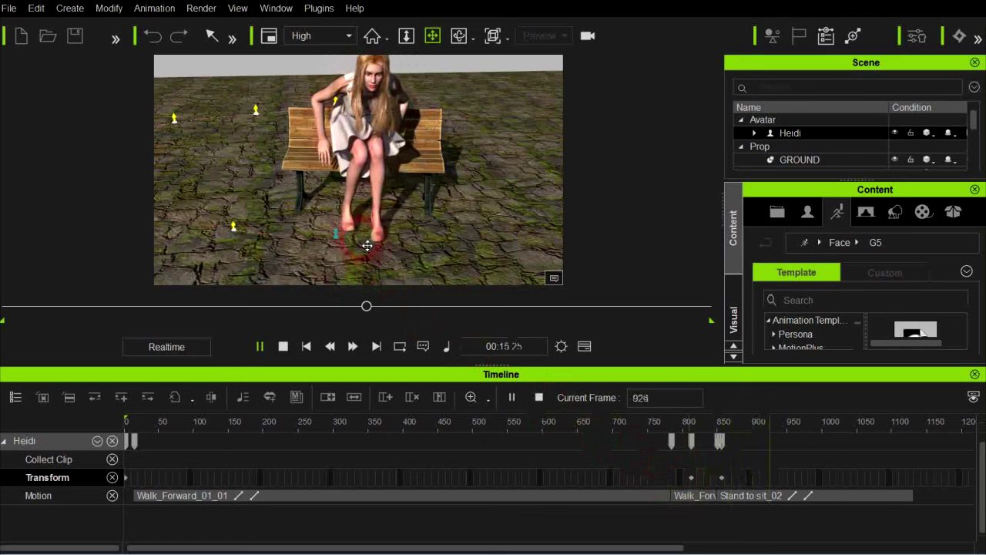
right_drag(392, 269, 432, 277)
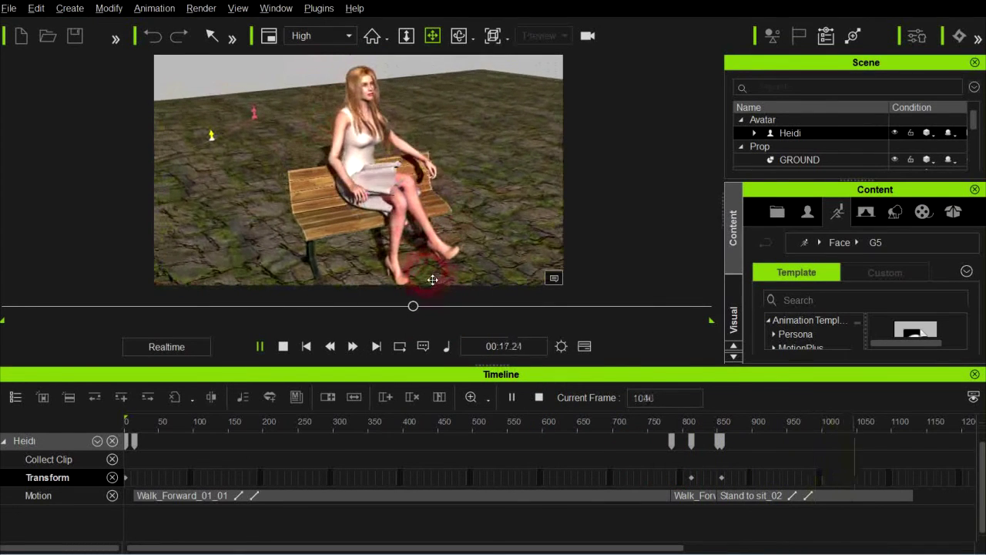
click(701, 478)
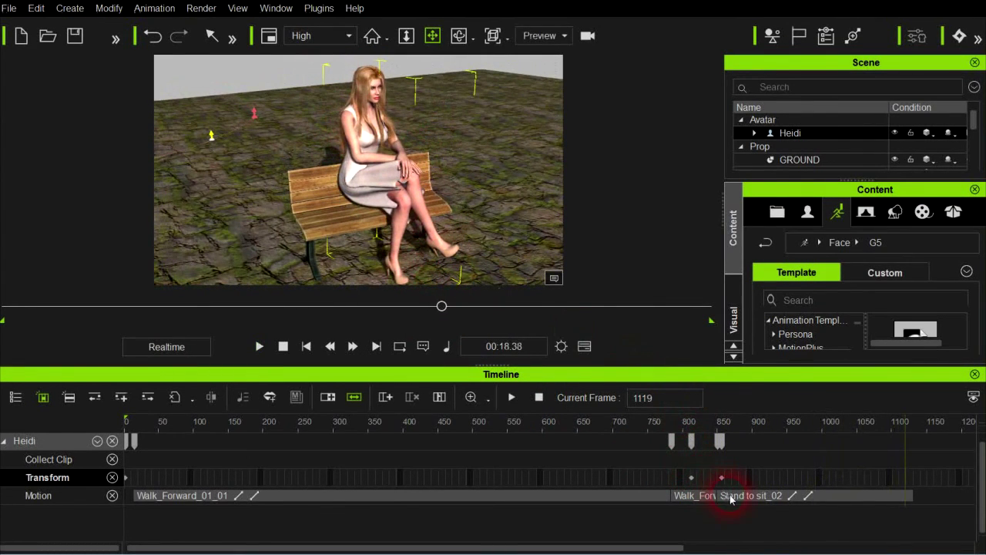
Step: Select the Stand to sit clip and display Heidi's Motion Layer track in the timeline
click(731, 497)
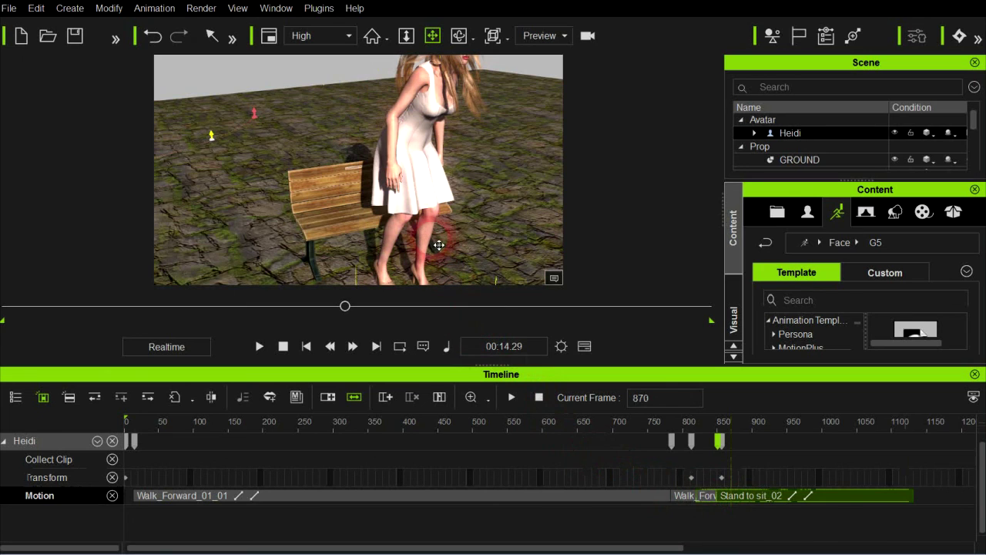
click(766, 544)
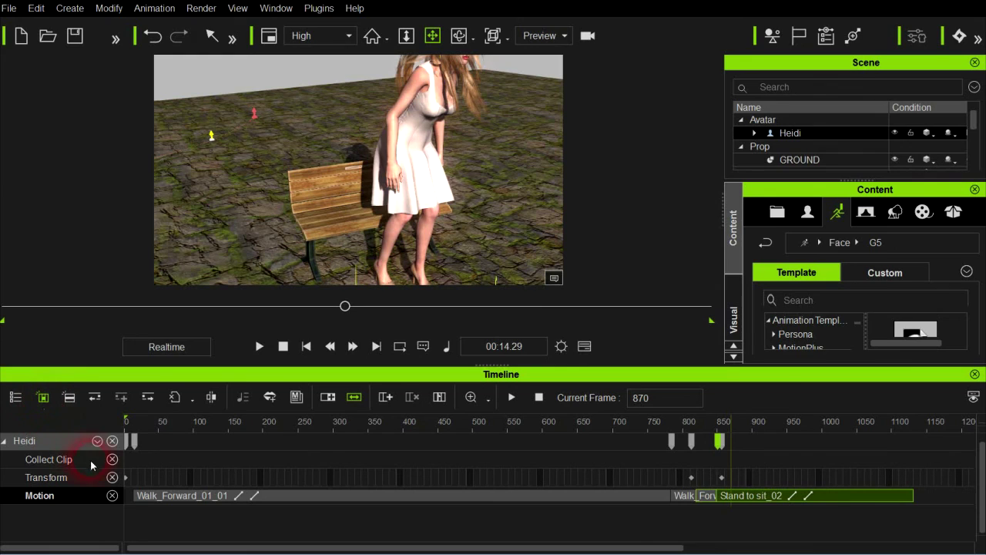
click(96, 440)
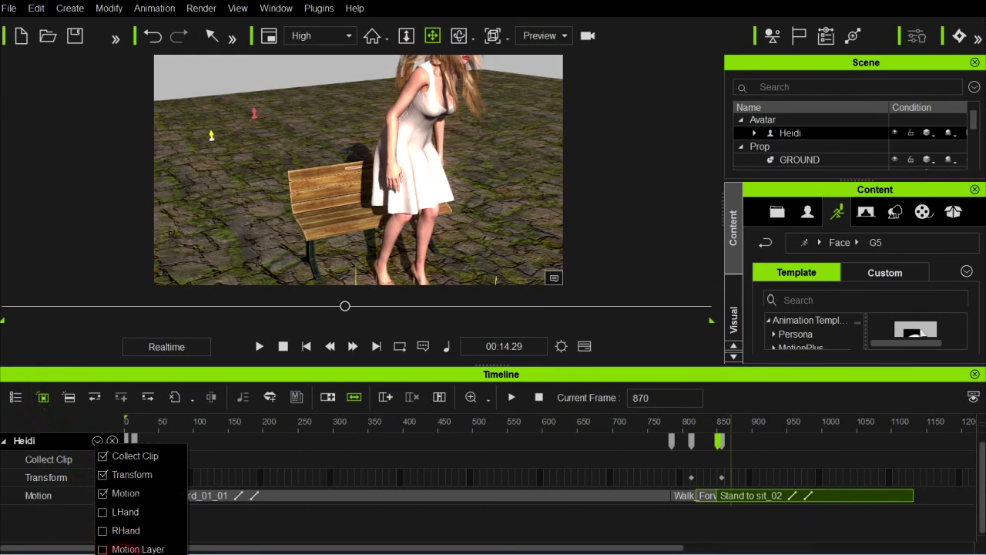
click(102, 549)
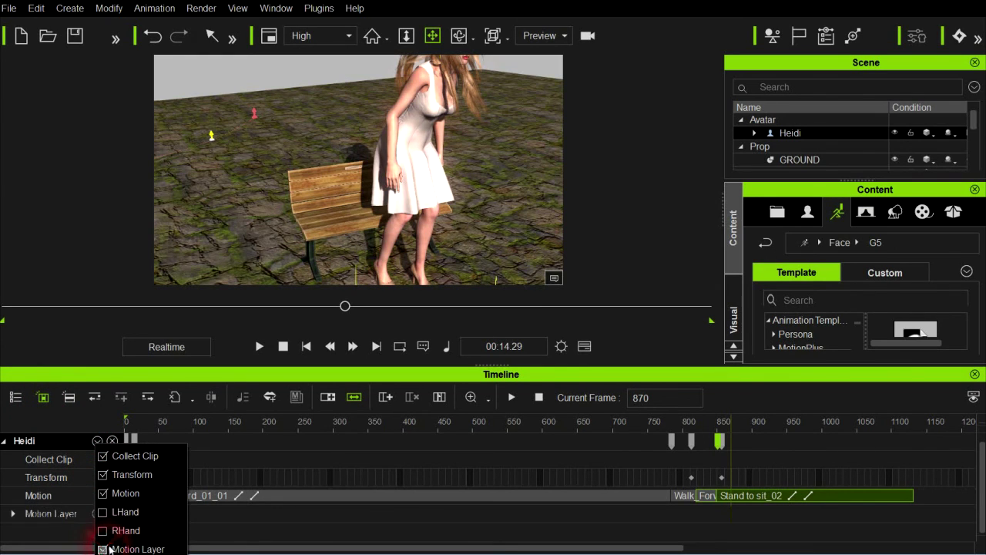
click(56, 534)
click(17, 517)
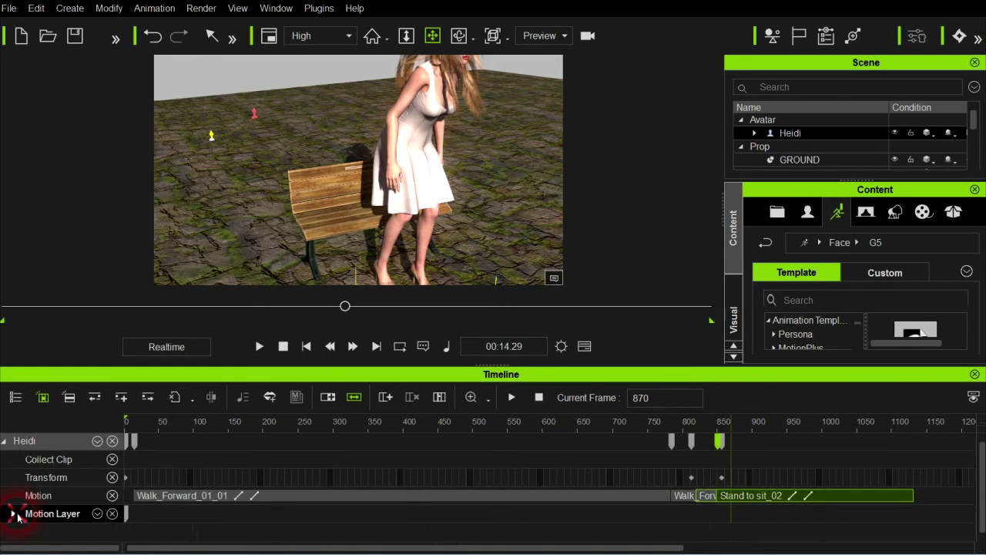
click(196, 531)
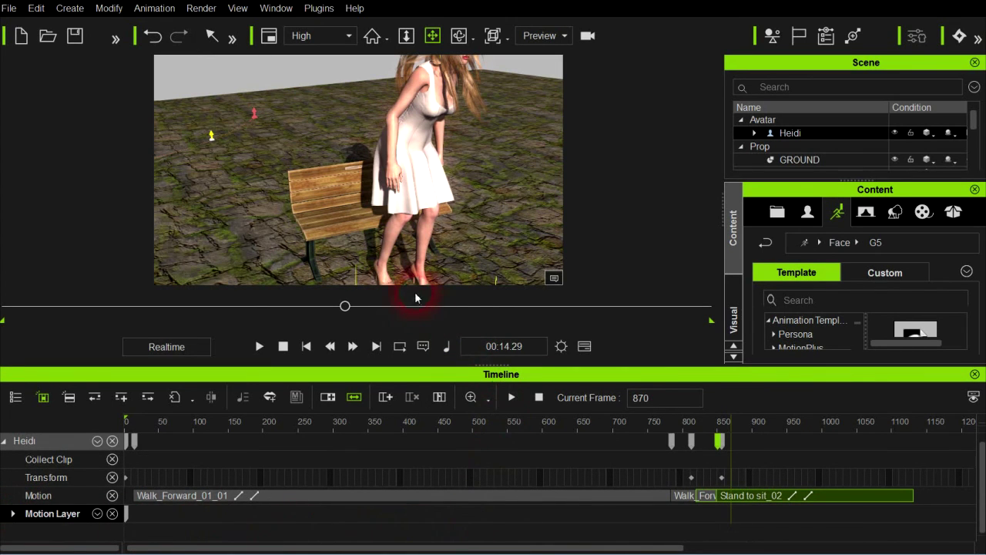
Step: Play the sitting motion from frame 870 in a wider view showing Heidi and the whole bench
click(432, 259)
scroll(435, 261, down, 1)
drag(434, 260, 456, 246)
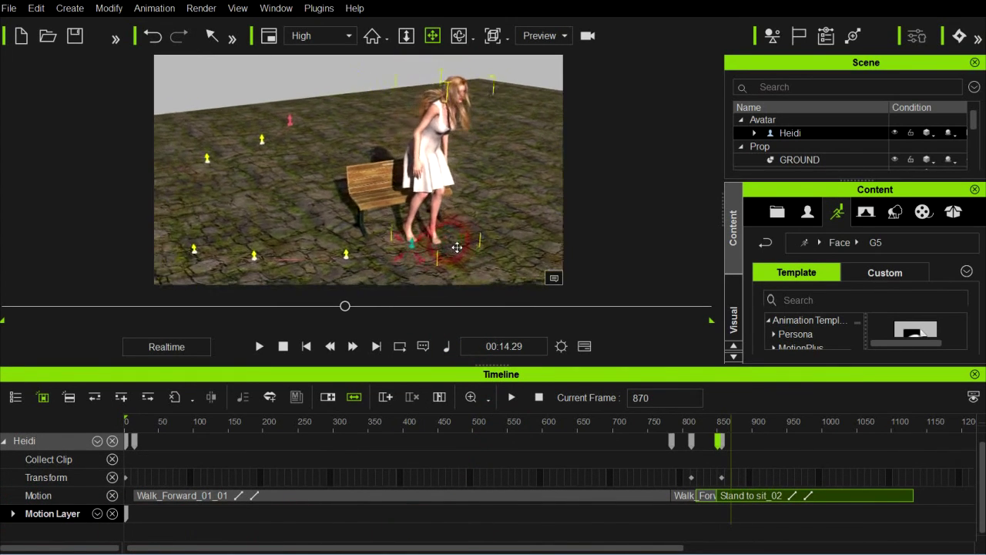
right_drag(455, 247, 454, 181)
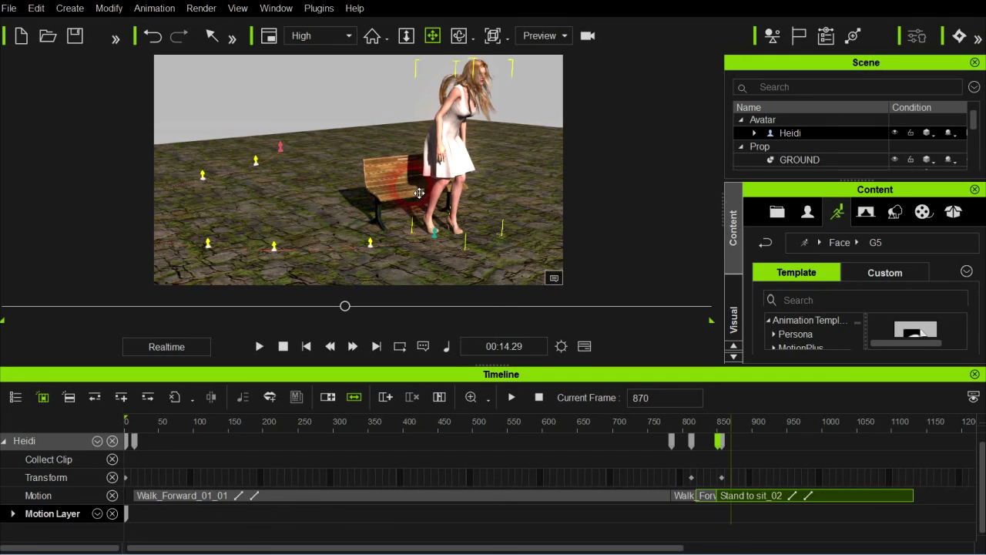
key(space)
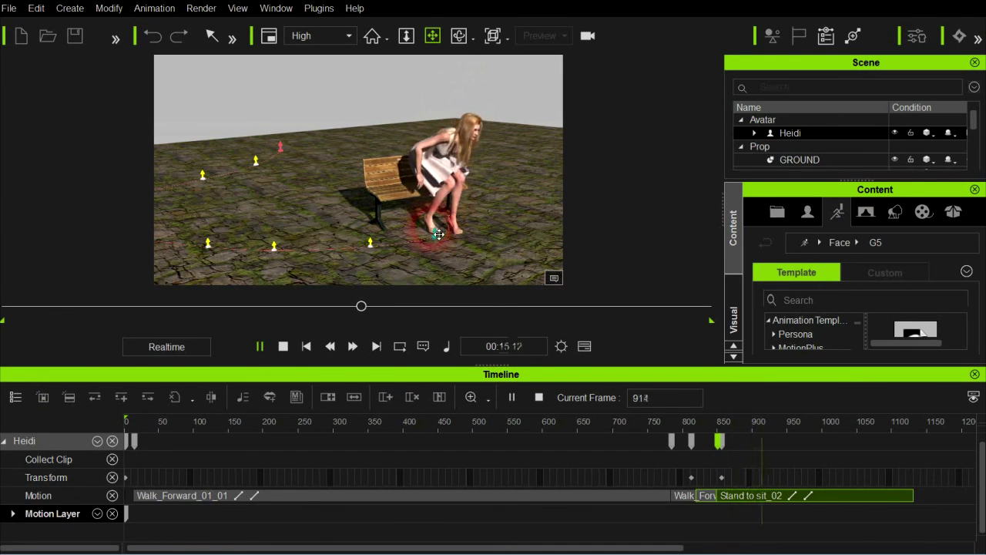
key(space)
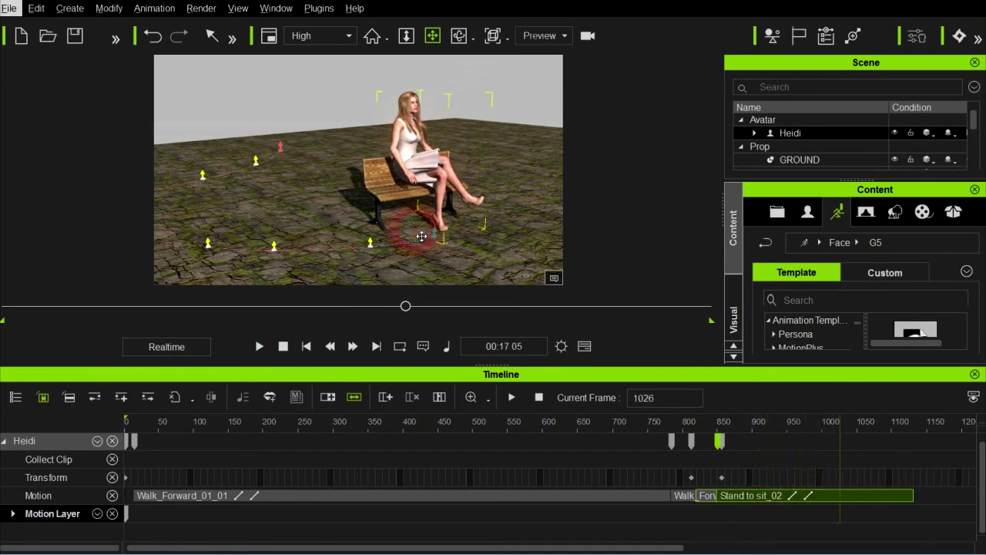
Step: Viewing from the side at frame 1026, move the streetChair_1 bench slightly backward beneath the seated Heidi
right_drag(421, 236, 420, 212)
click(411, 206)
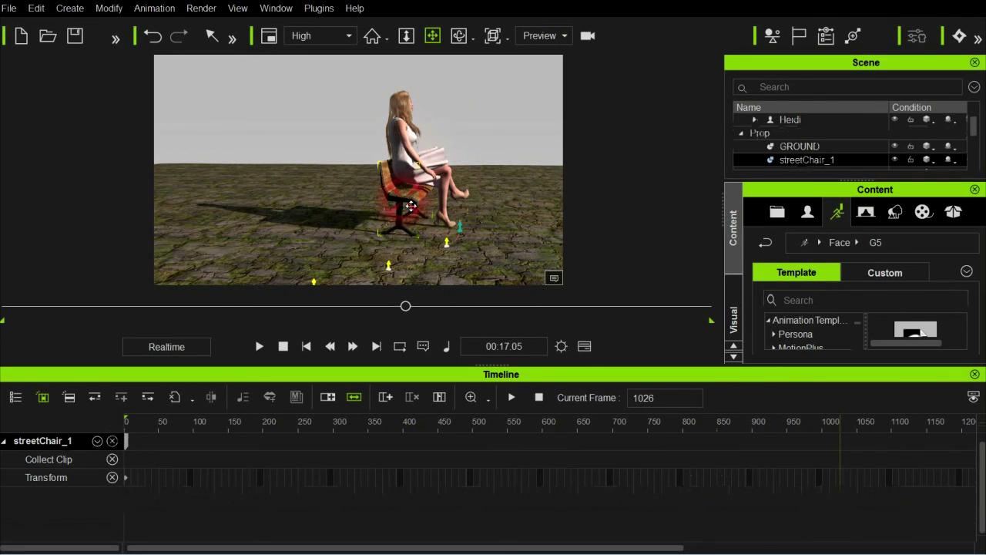
key(r)
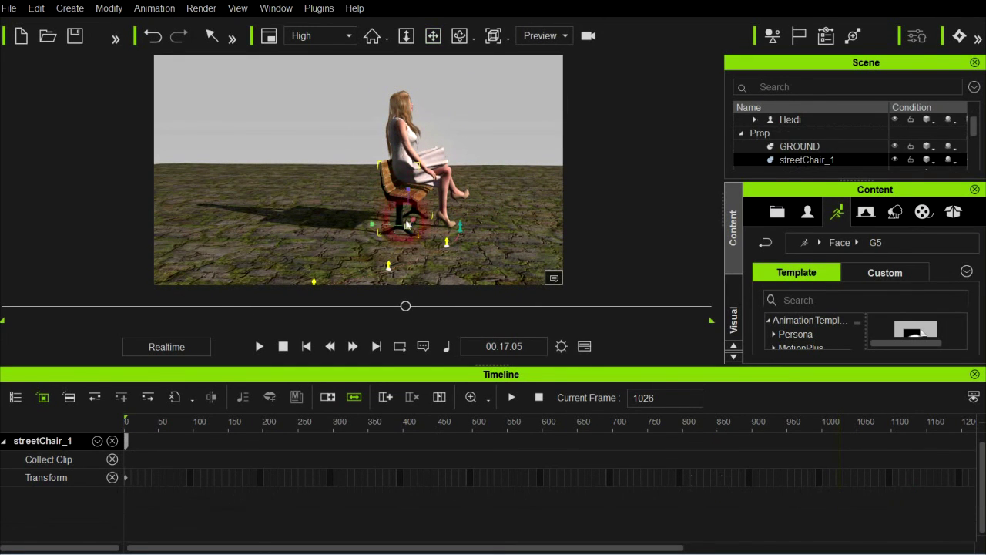
drag(412, 230, 409, 225)
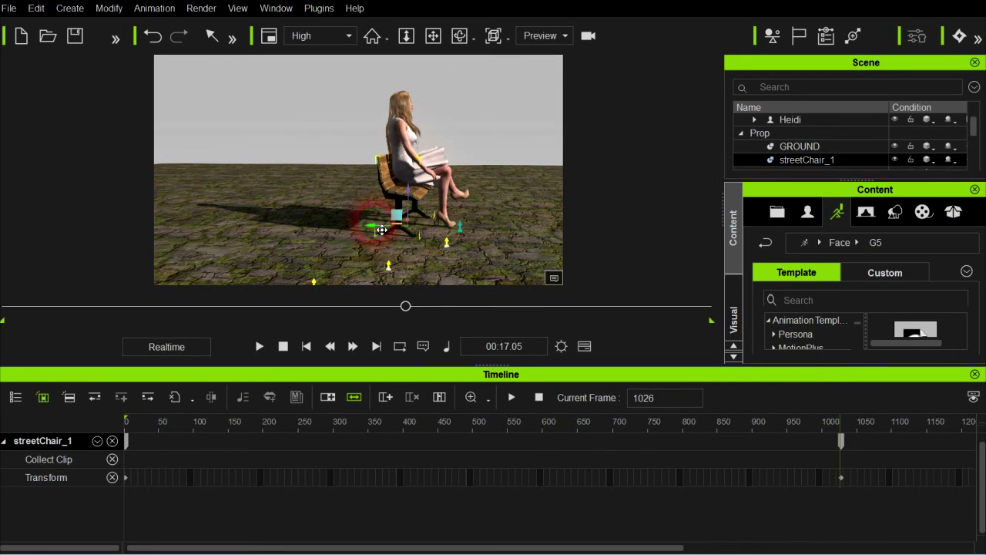
key(x)
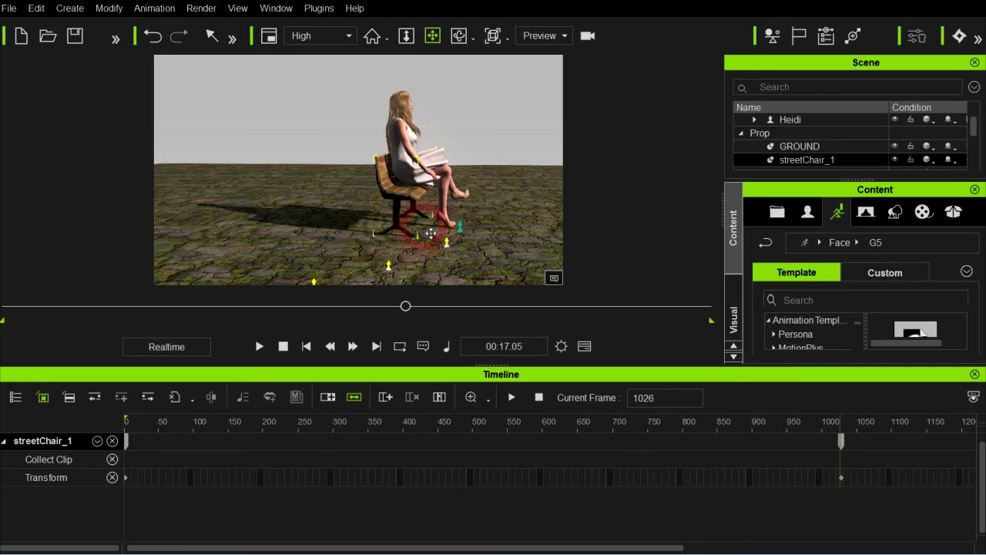
Step: Scale the streetChair_1 bench up slightly beneath the seated Heidi at frame 1026 and remove the bench's object animation
scroll(430, 231, up, 4)
drag(429, 231, 388, 198)
right_drag(388, 199, 390, 151)
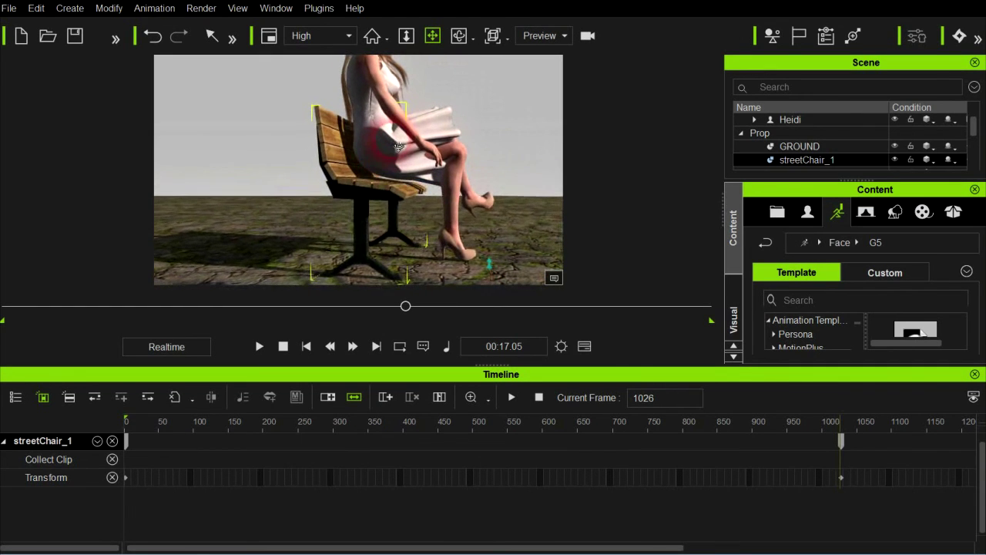
key(e)
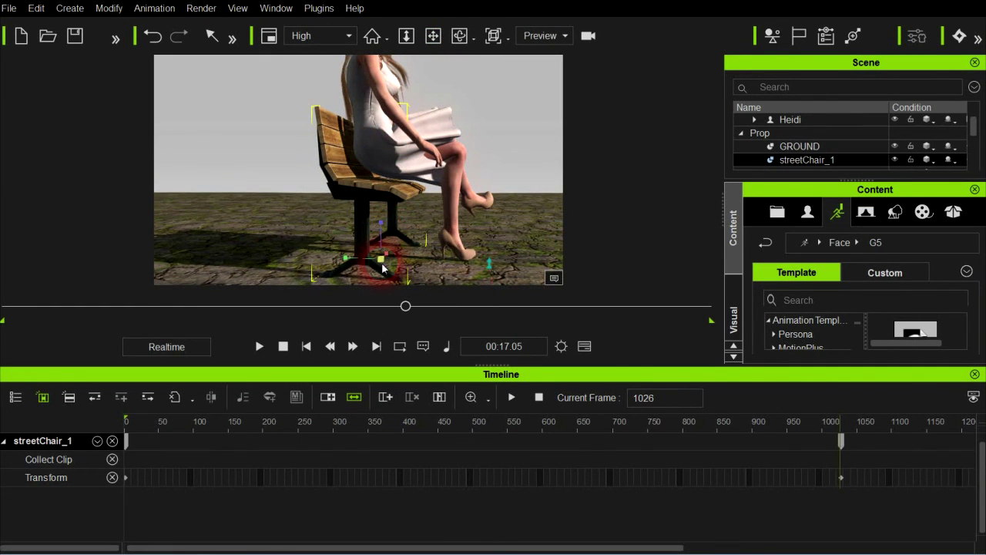
drag(387, 264, 383, 260)
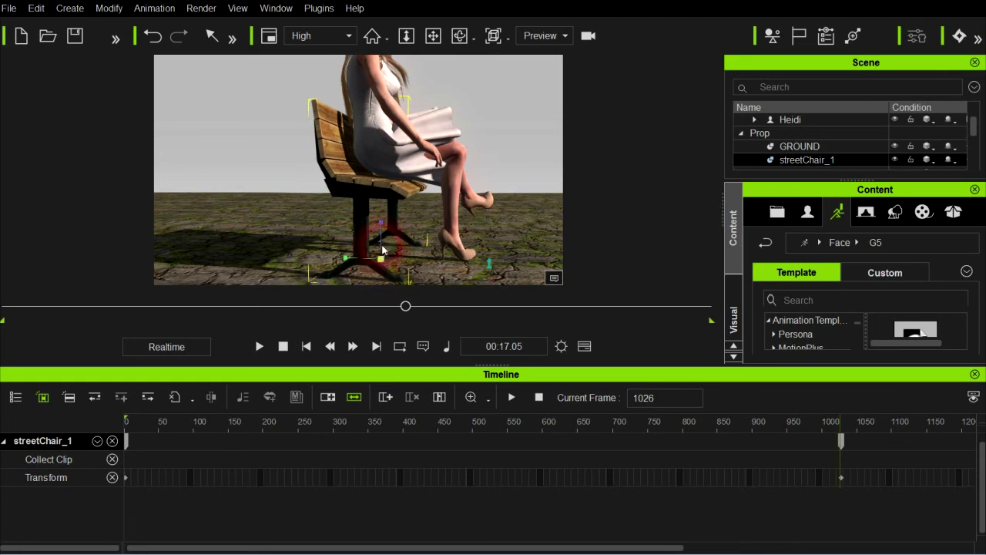
right_click(371, 183)
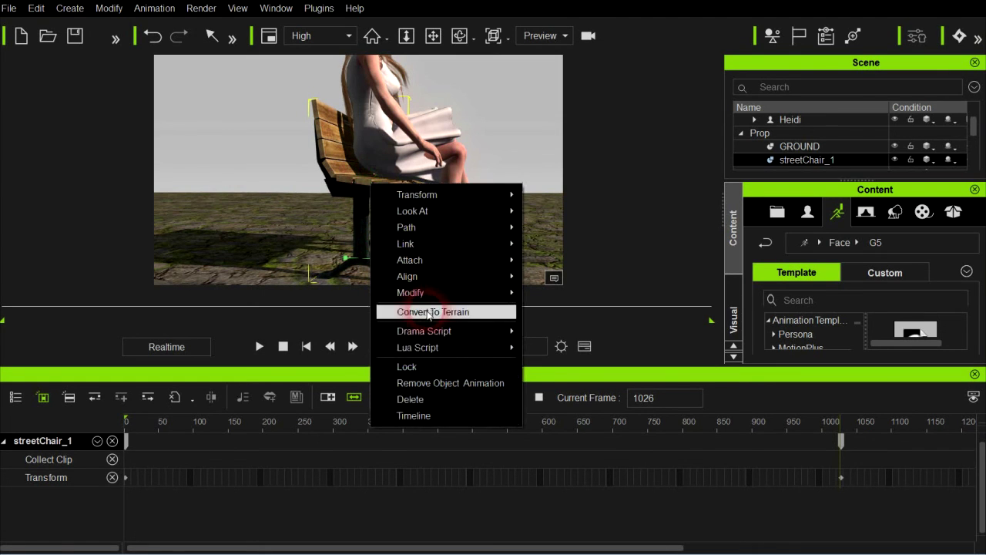
click(437, 385)
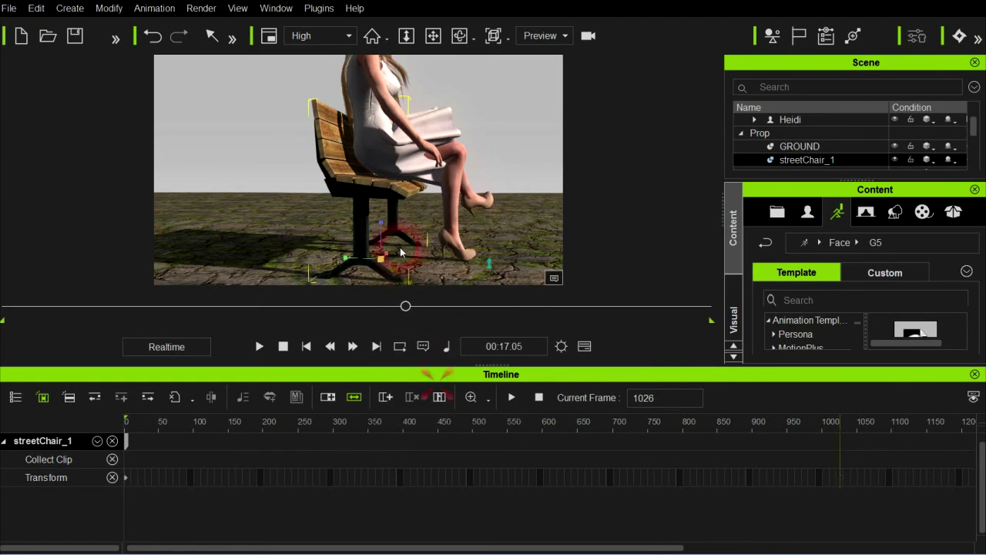
Step: Rewind to the walk and play Heidi's turn and sitting motion from a raised view showing the whole bench
alt+right_drag(422, 246, 301, 257)
scroll(302, 257, down, 5)
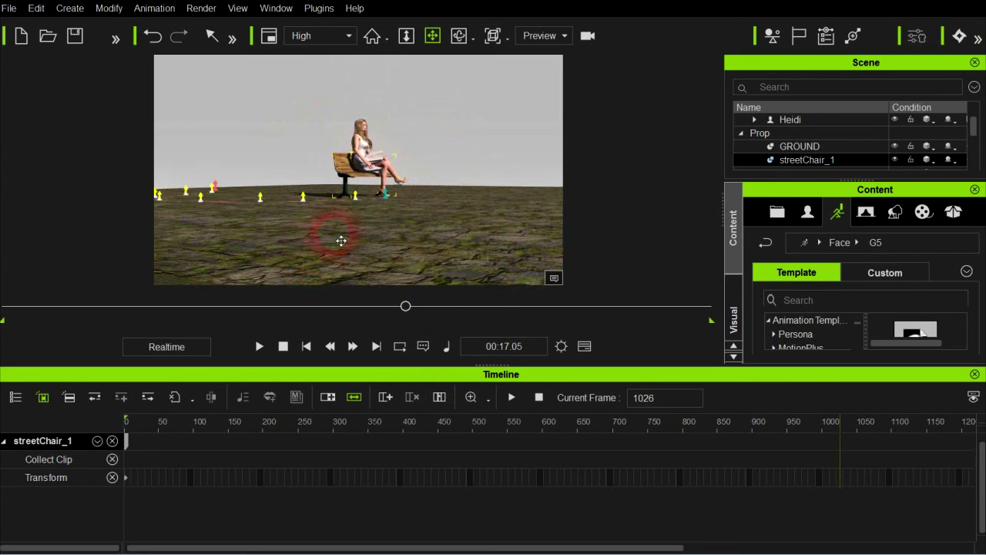
alt+right_drag(346, 228, 345, 291)
scroll(343, 271, up, 5)
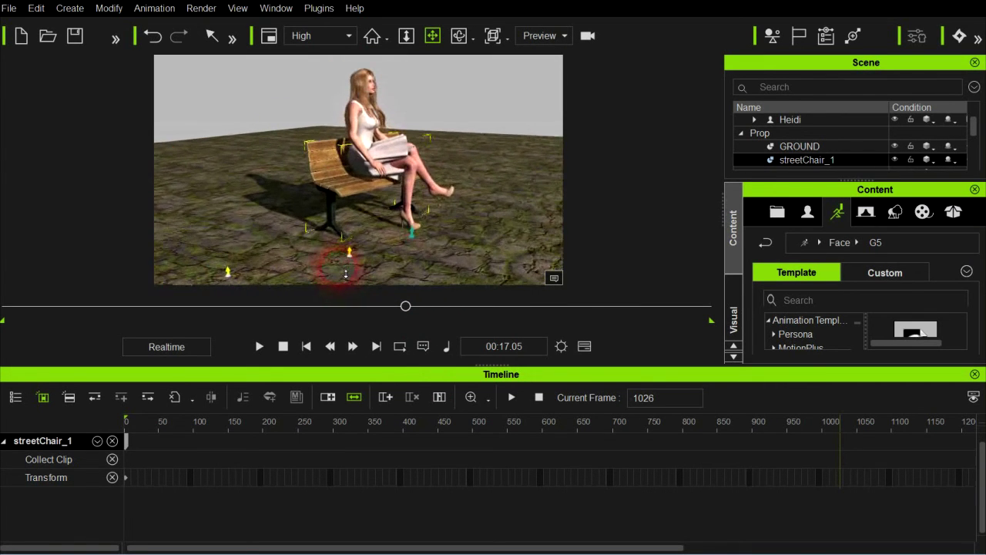
alt+drag(345, 270, 375, 256)
scroll(376, 256, down, 2)
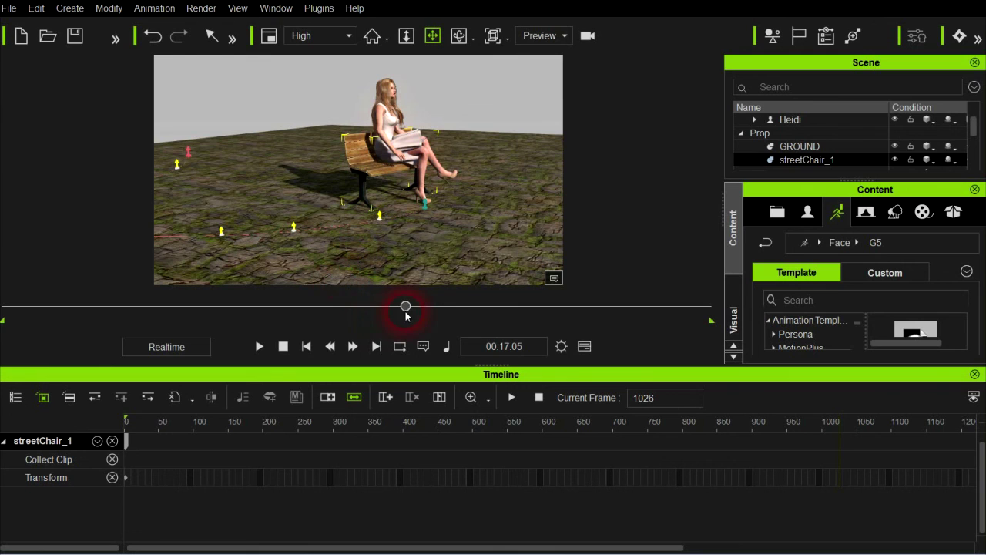
drag(405, 307, 255, 306)
key(space)
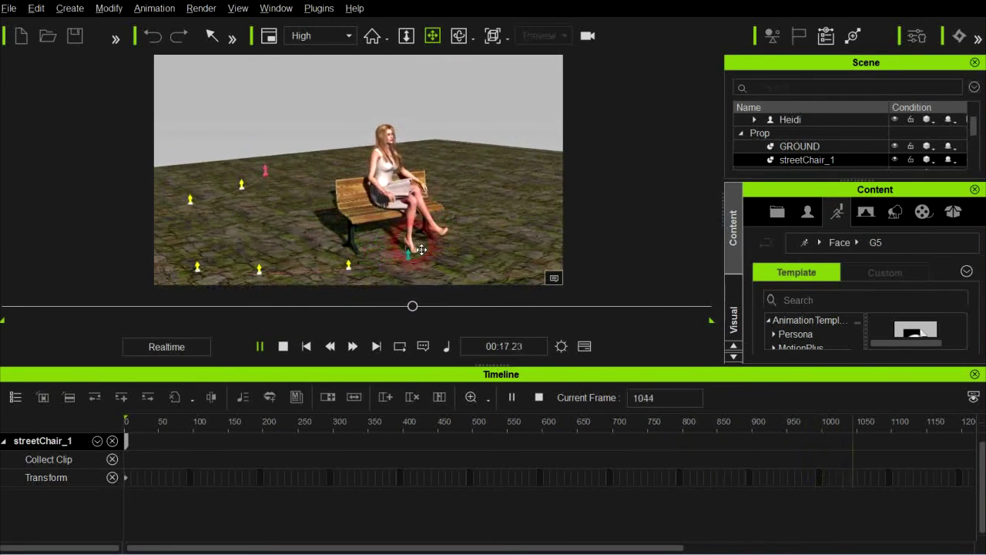
Step: Rewind to an earlier part of the walk and replay Heidi's full approach to the bench, stopping at frame 1169 once seated
click(434, 307)
drag(434, 307, 178, 306)
drag(253, 257, 362, 245)
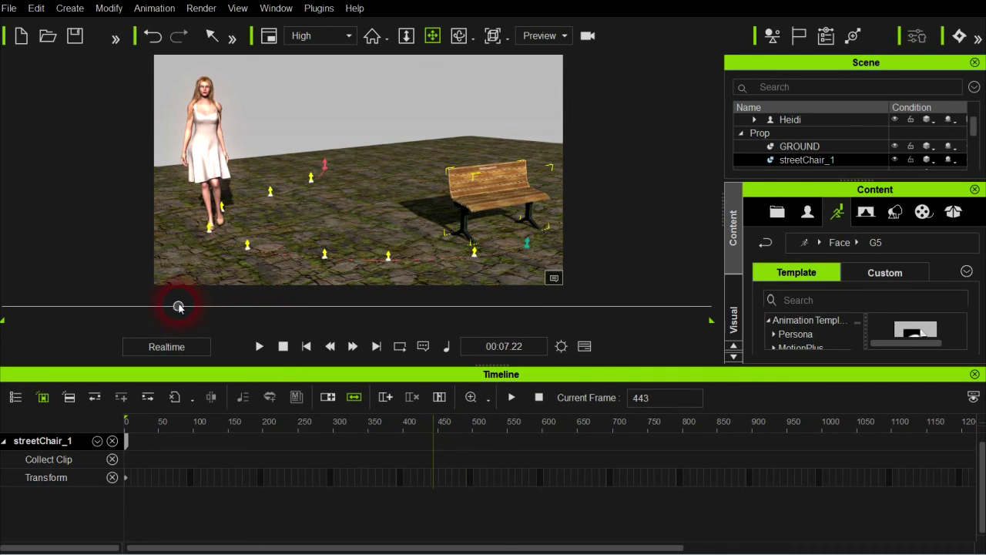
drag(177, 307, 111, 306)
key(space)
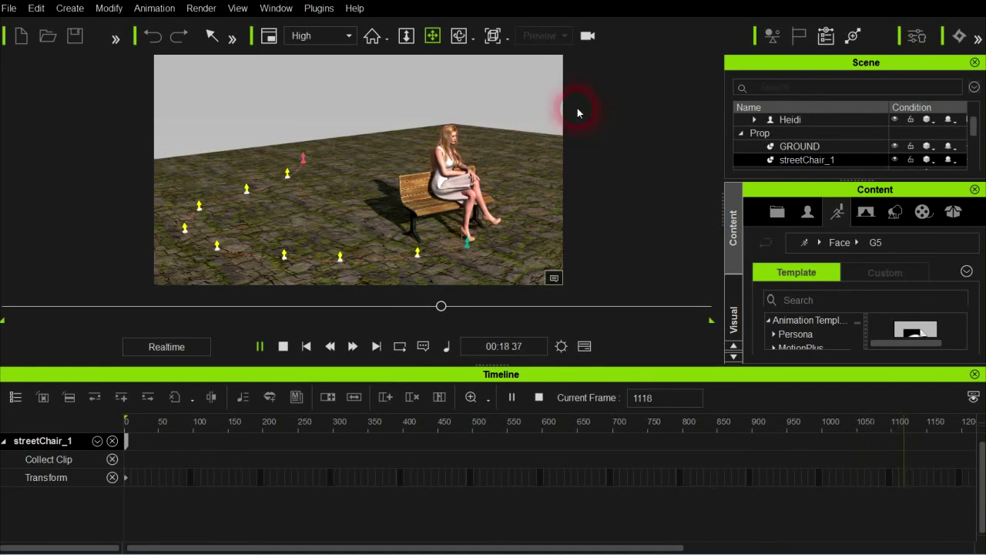
key(space)
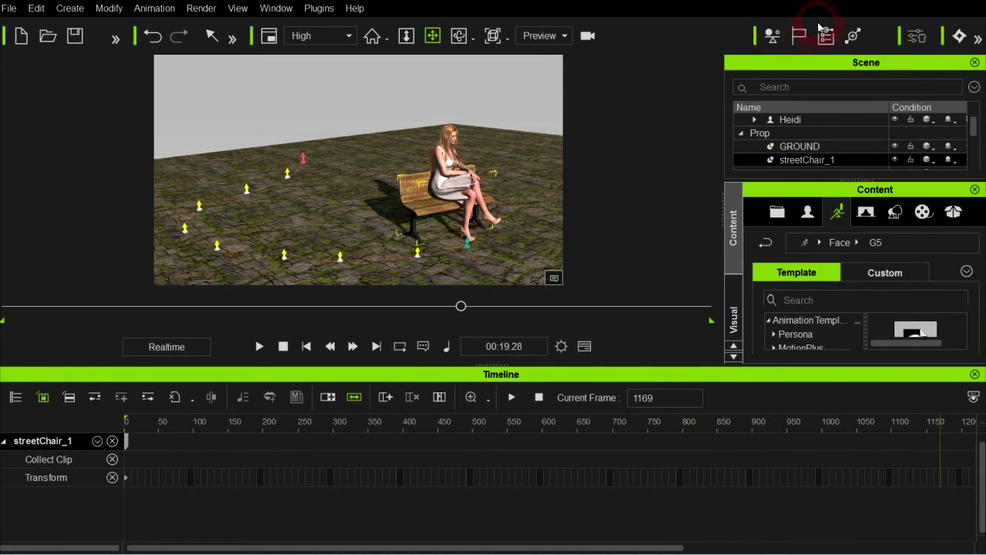
click(776, 36)
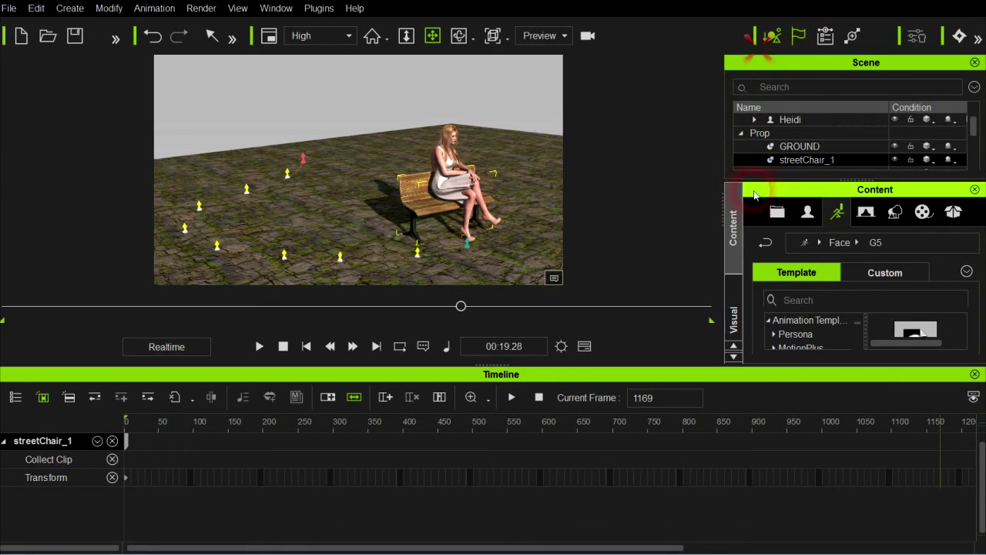
click(591, 149)
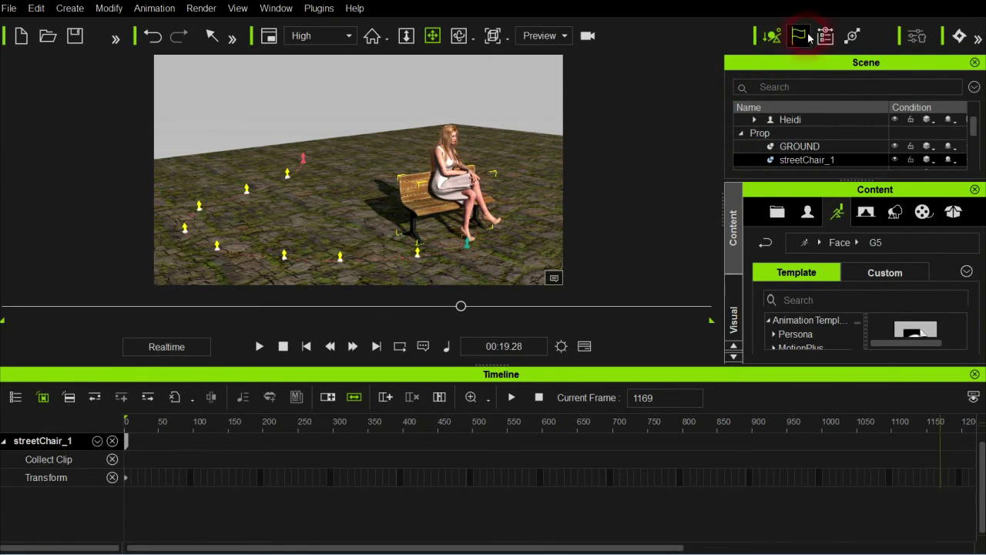
click(213, 121)
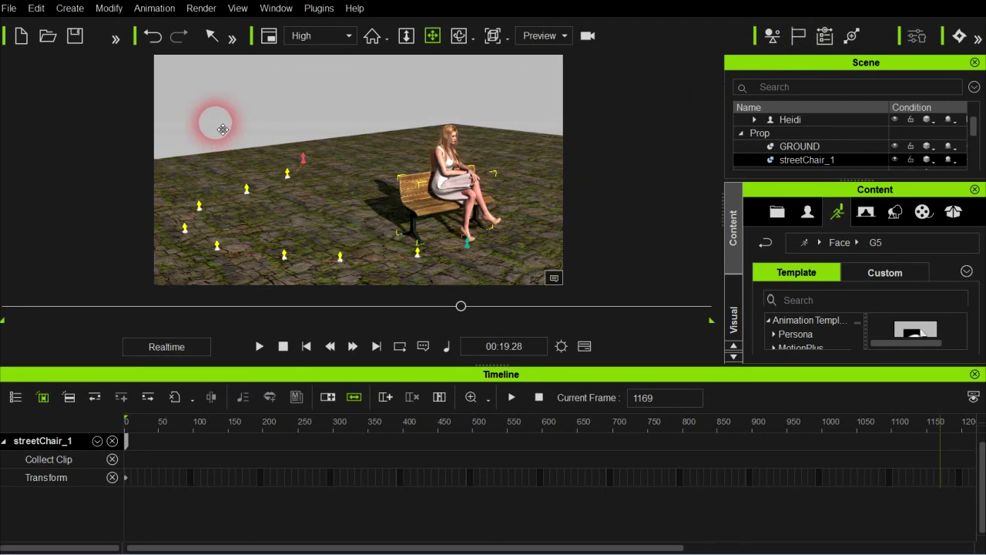
click(325, 171)
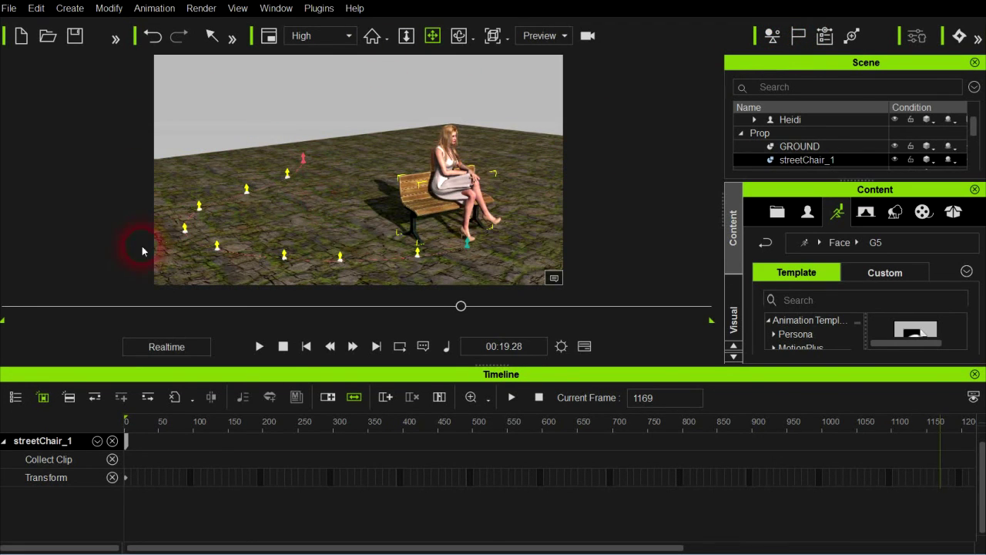